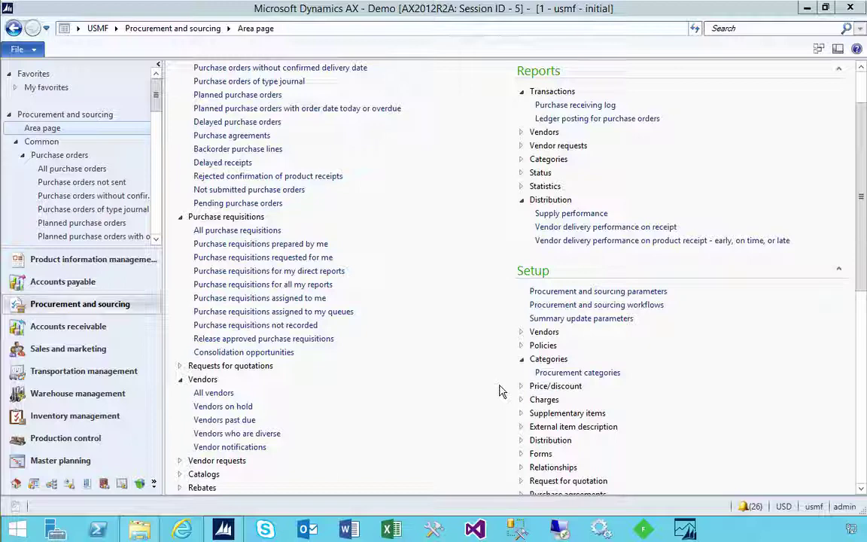
# - Open the procurement categories and look at the Snow Clearing category under WORKPLACE SERVICES
pyautogui.click(559, 374)
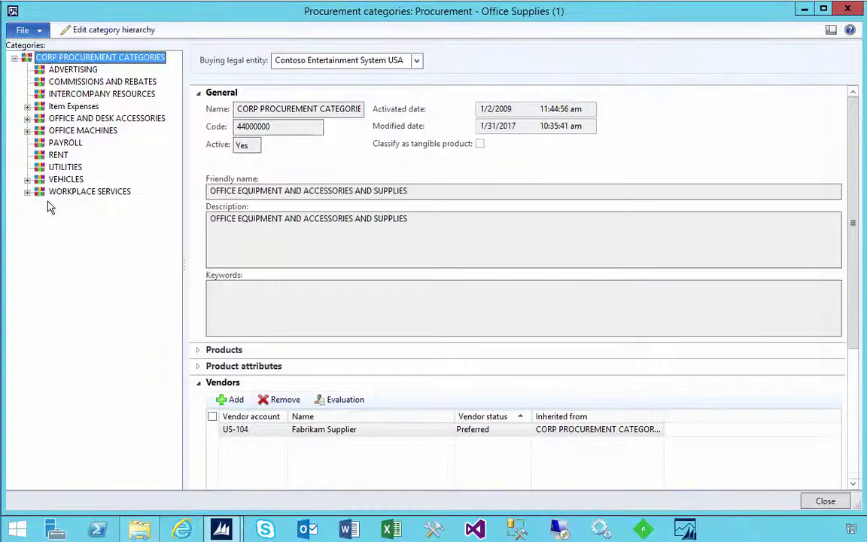
pyautogui.click(27, 191)
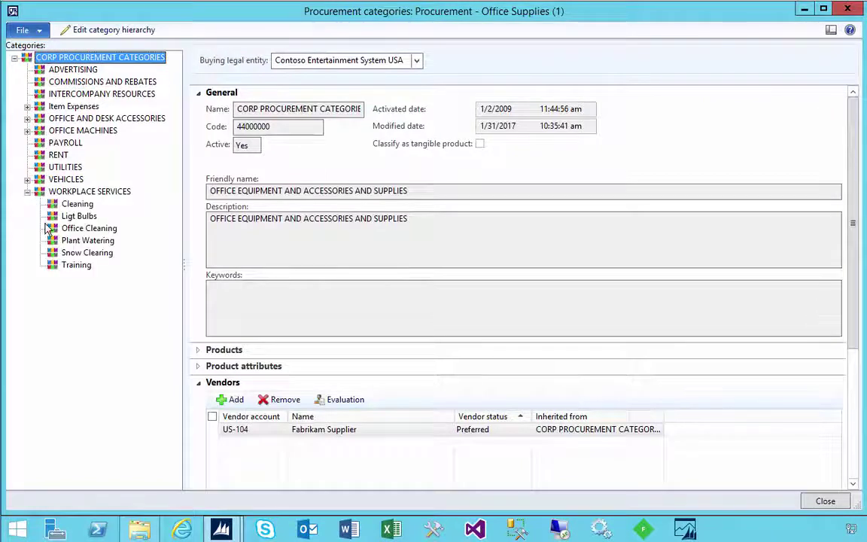
pyautogui.click(89, 253)
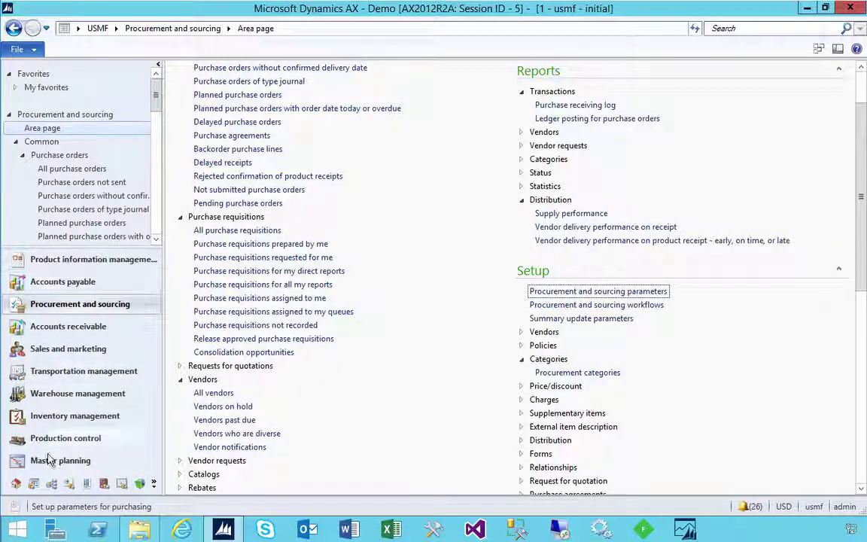
# - Open the chart of accounts setup in General ledger and select the Shared chart of accounts
pyautogui.click(33, 483)
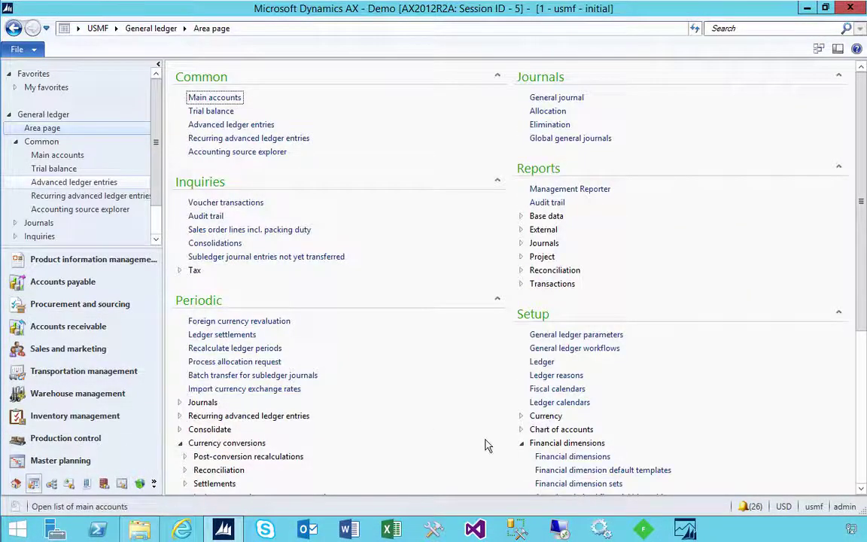
pyautogui.scroll(-3, 485, 444)
pyautogui.click(522, 376)
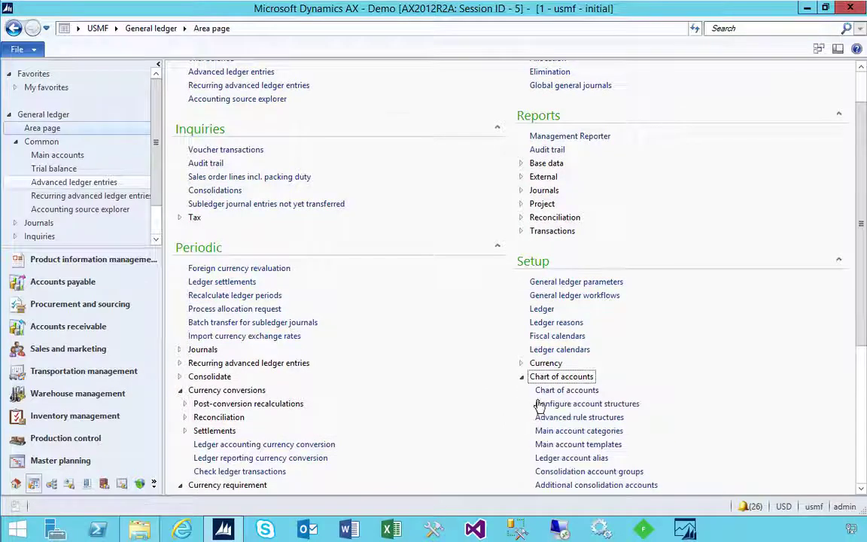
pyautogui.click(544, 391)
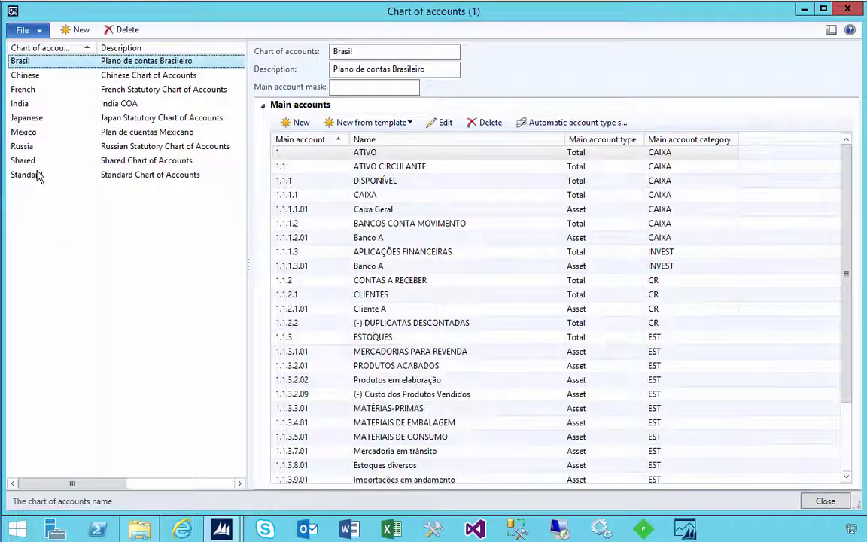
pyautogui.click(36, 160)
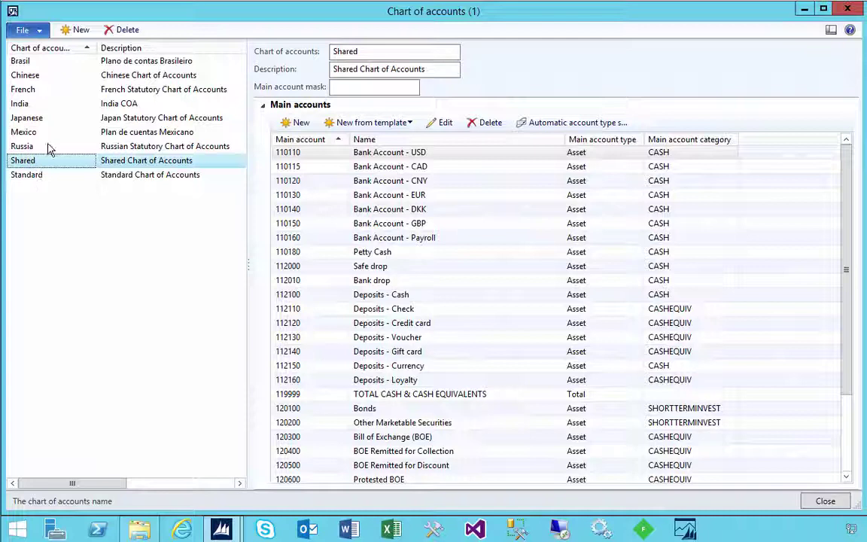
pyautogui.click(316, 267)
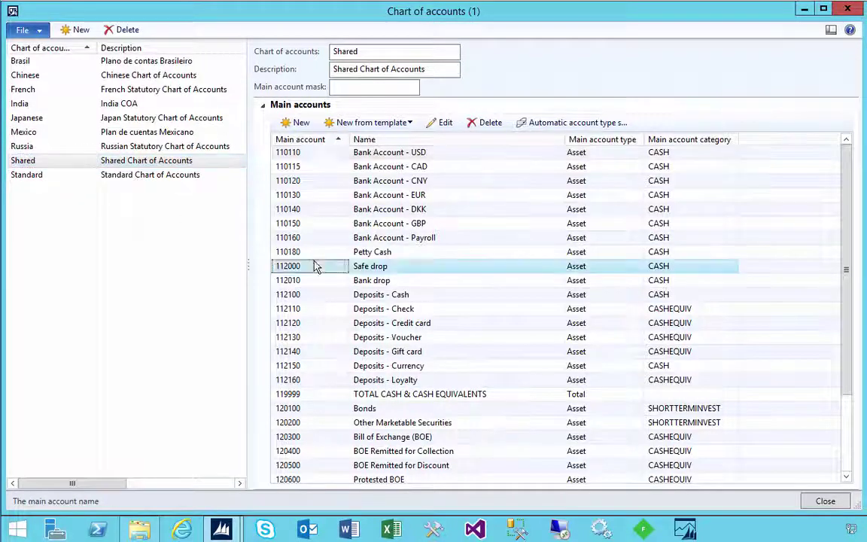
pyautogui.rightClick(316, 268)
pyautogui.click(344, 158)
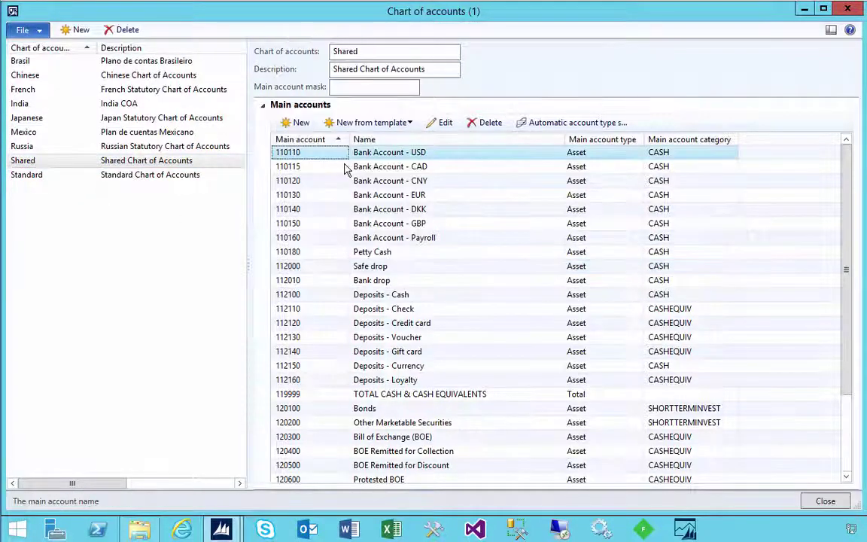
pyautogui.rightClick(344, 169)
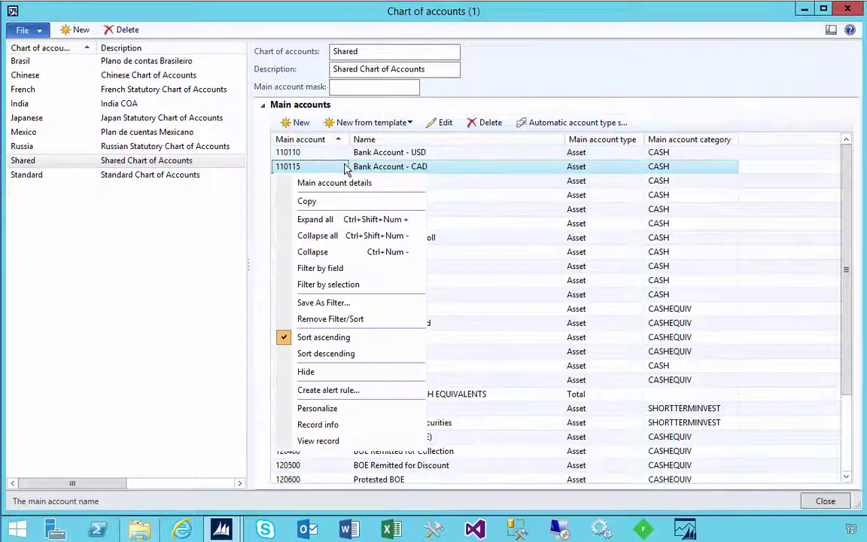
pyautogui.click(346, 337)
# - Filter the Shared chart's main accounts by account number 605*
pyautogui.rightClick(301, 251)
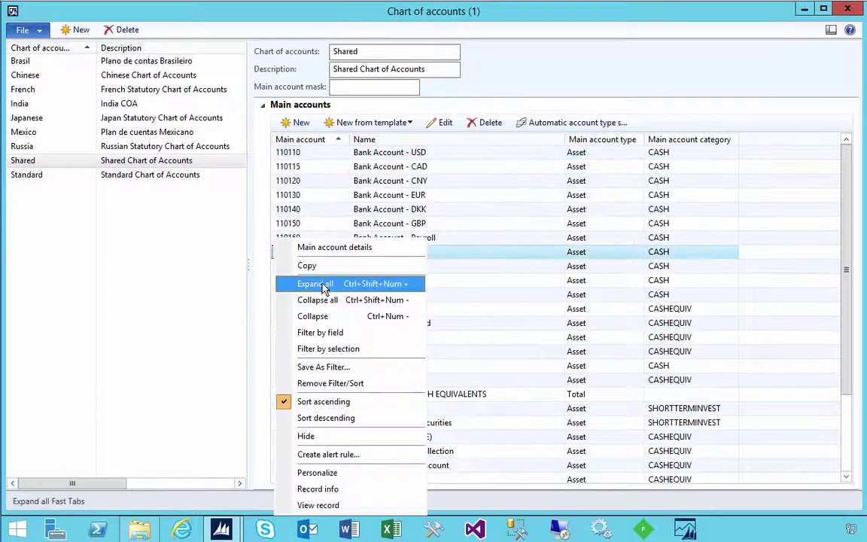
pyautogui.click(331, 332)
pyautogui.write('605*')
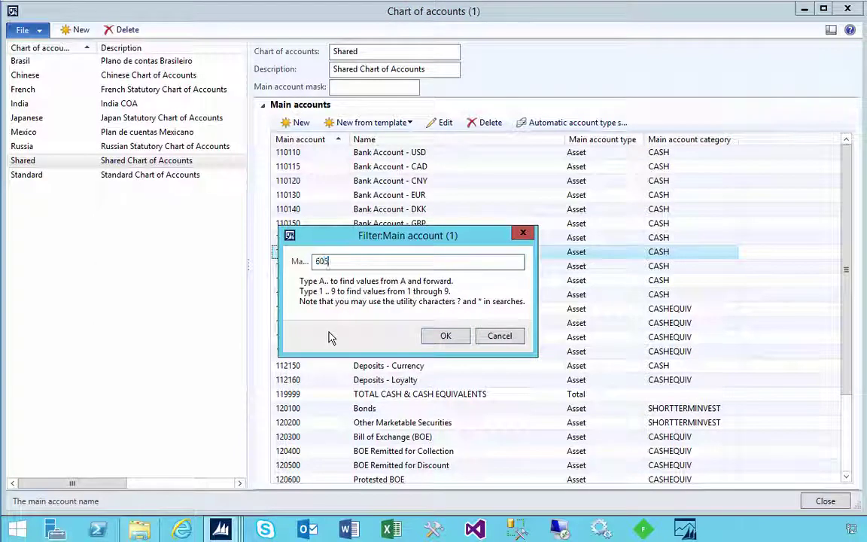
pyautogui.press('Return')
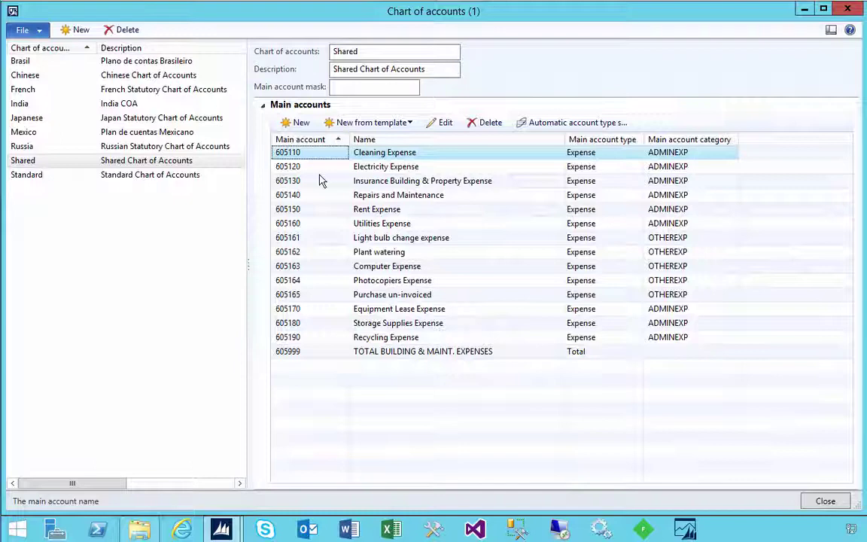
# - Create main account 605111 named "Snow clearing" in the Shared chart with the main account type Expense
pyautogui.click(296, 122)
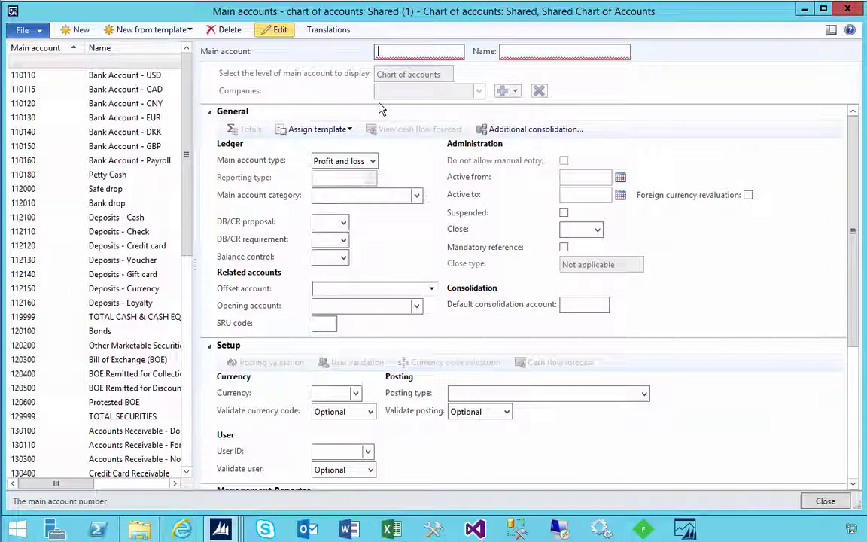
pyautogui.write('605111')
pyautogui.press('Tab')
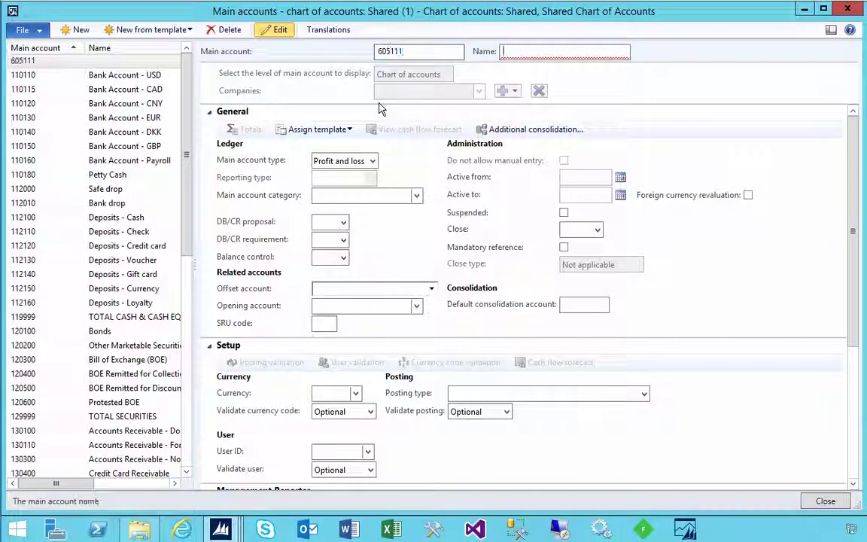
pyautogui.write('Snow clearing')
pyautogui.press('Tab')
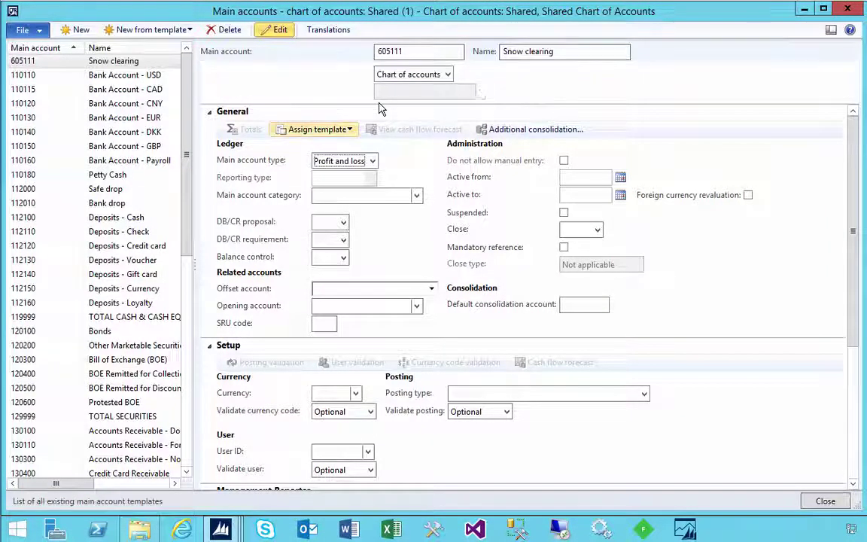
pyautogui.click(315, 161)
pyautogui.click(370, 162)
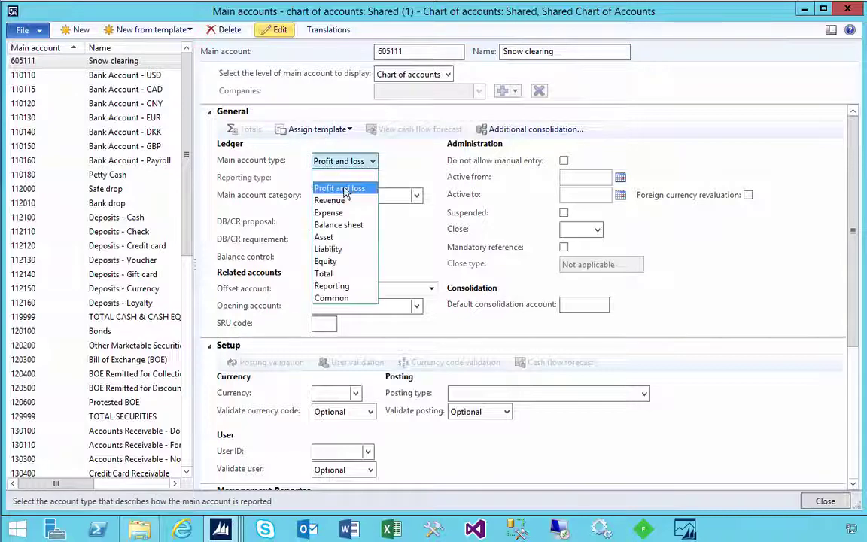
pyautogui.click(375, 200)
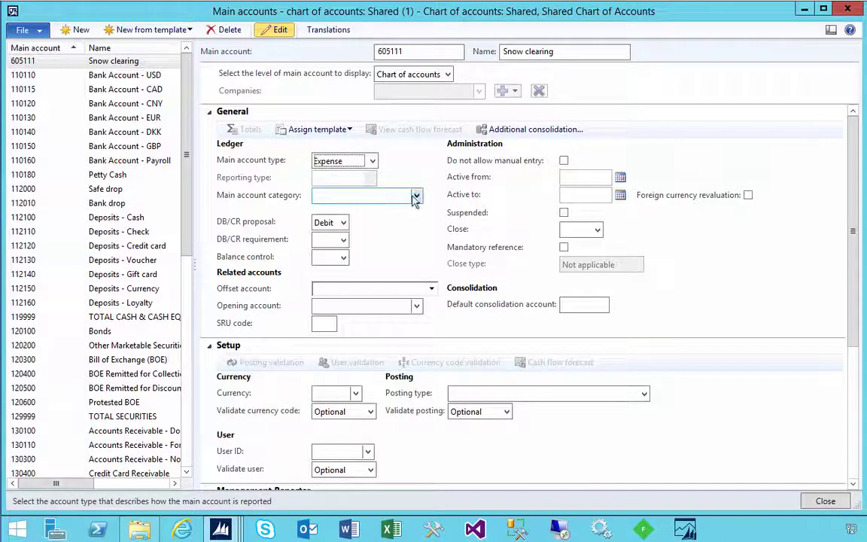
# - Filter the main account categories by Oth*, assign OTHEREXP to the Snow clearing account and return to the chart of accounts
pyautogui.click(415, 196)
pyautogui.rightClick(334, 258)
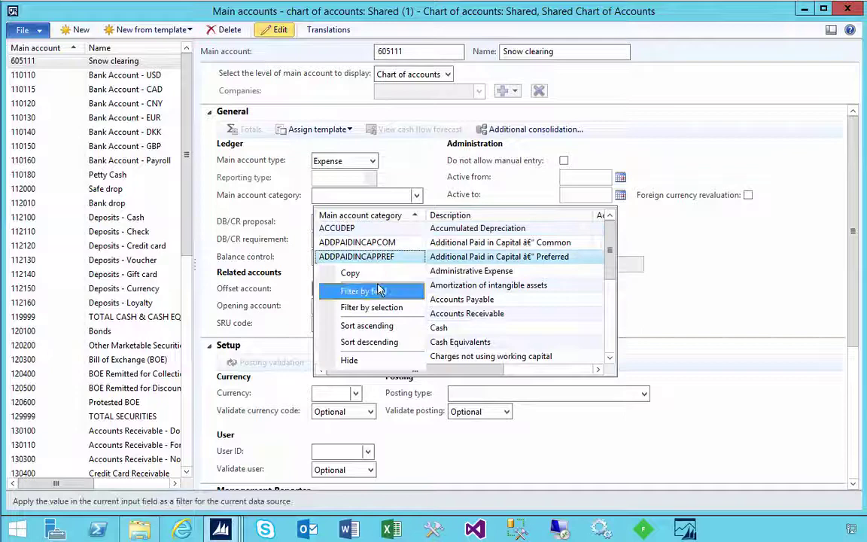
pyautogui.click(364, 291)
pyautogui.write('Oth*')
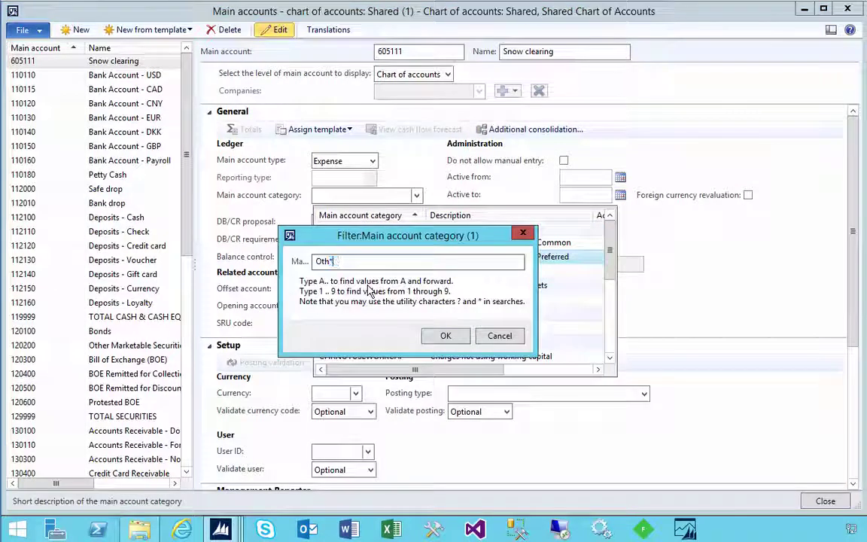
pyautogui.press('Return')
pyautogui.click(348, 285)
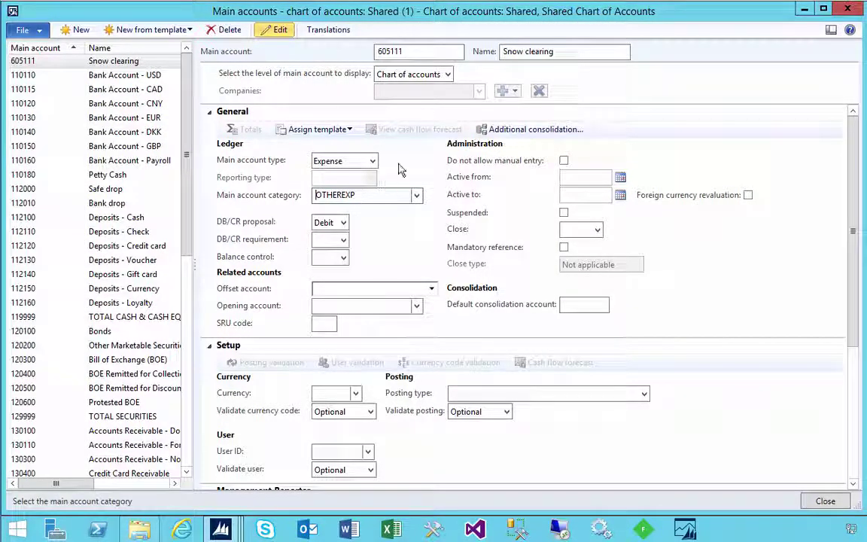
pyautogui.click(849, 11)
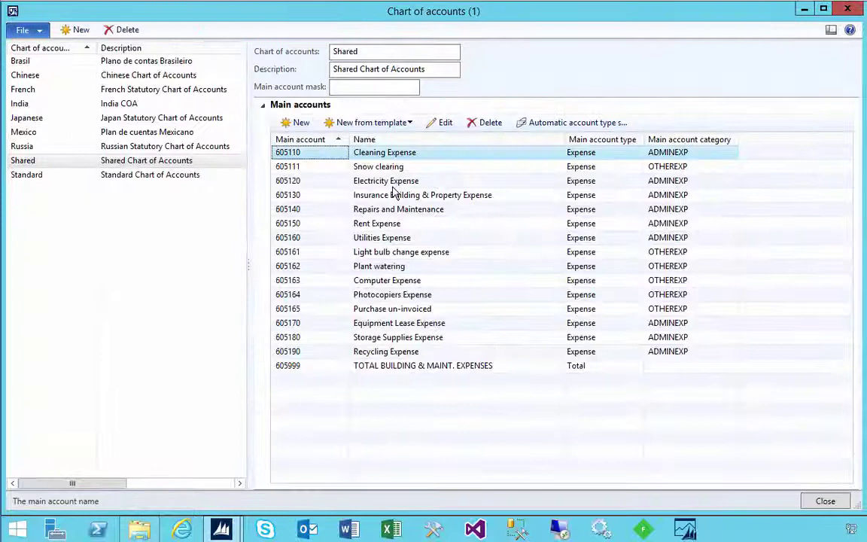
pyautogui.click(318, 167)
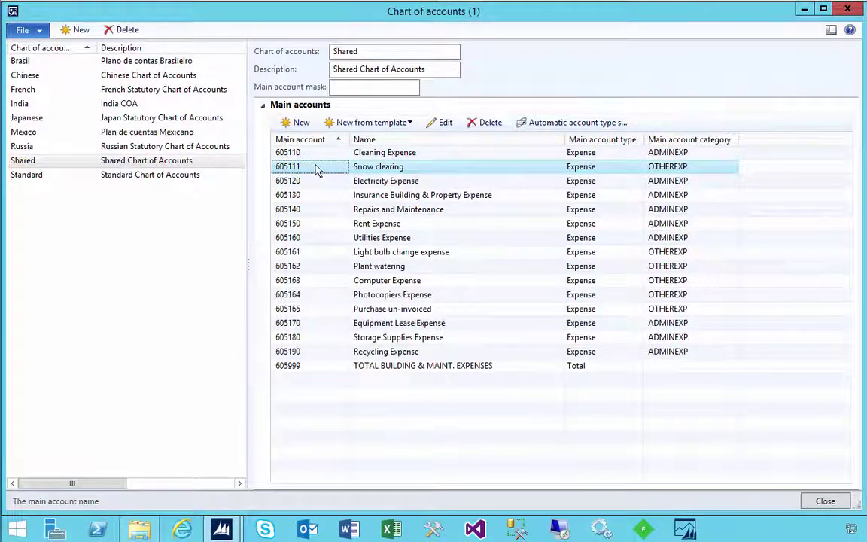
# - Open the Inventory management posting setup and show the purchase order postings for Purchase expenditure for expense
pyautogui.moveTo(226, 532)
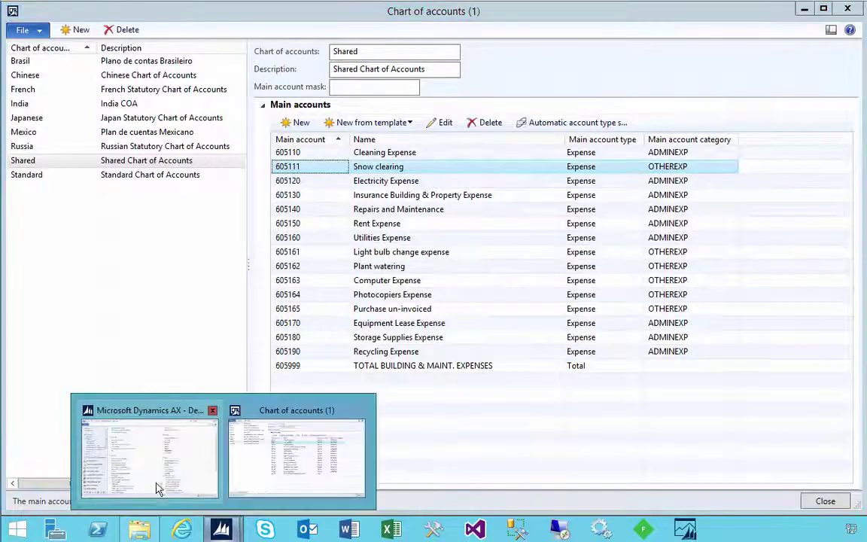
pyautogui.click(159, 487)
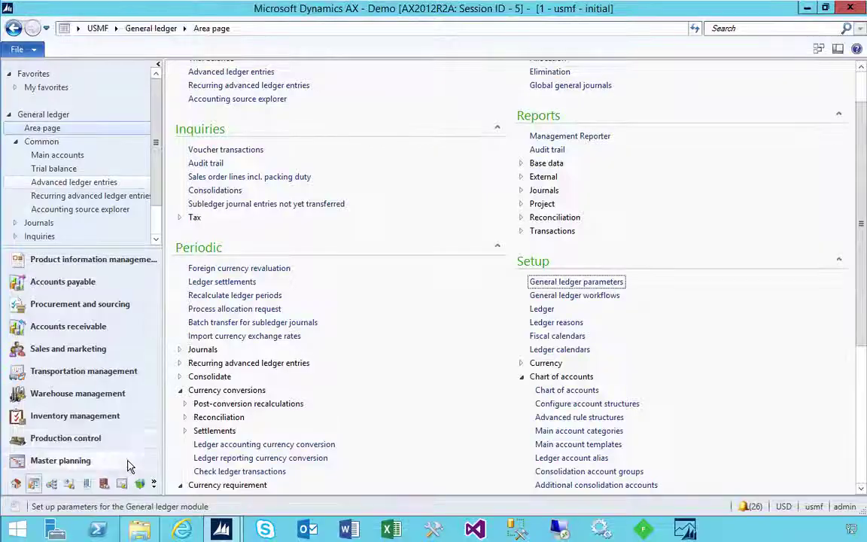
pyautogui.click(75, 416)
pyautogui.scroll(-8, 524, 433)
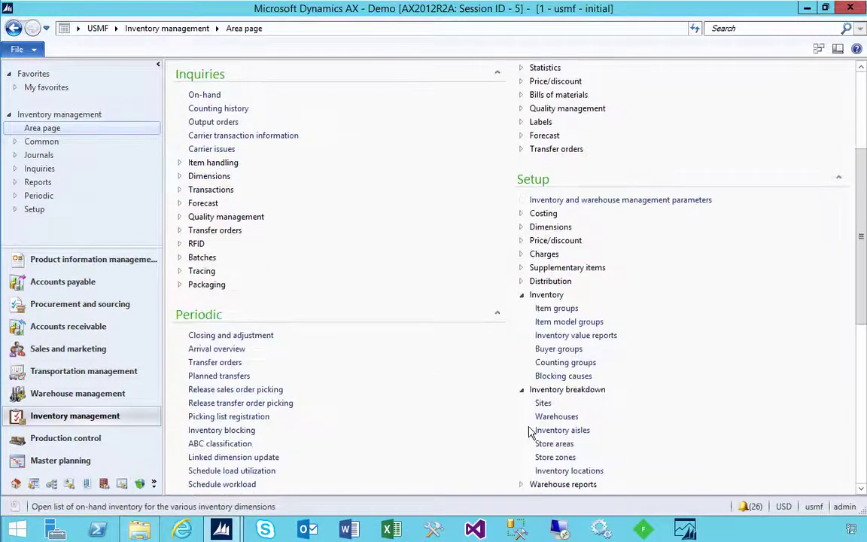
pyautogui.scroll(-2, 520, 433)
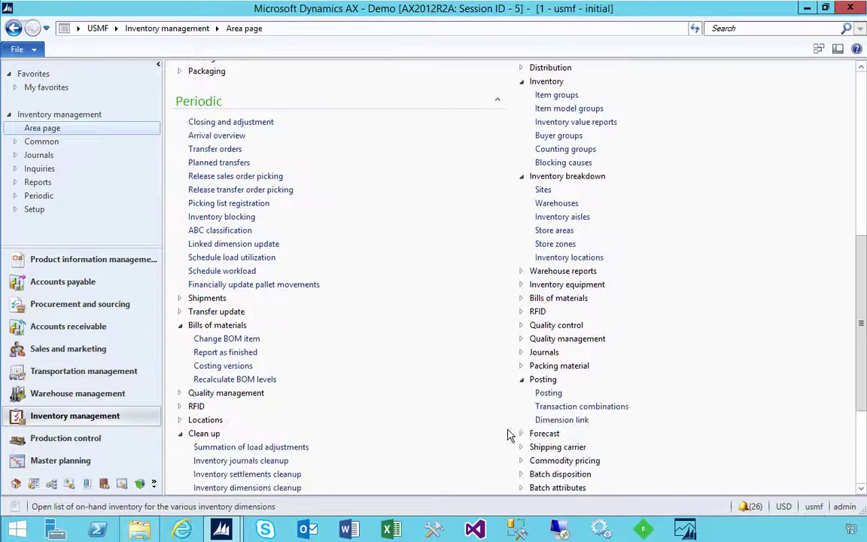
pyautogui.click(548, 393)
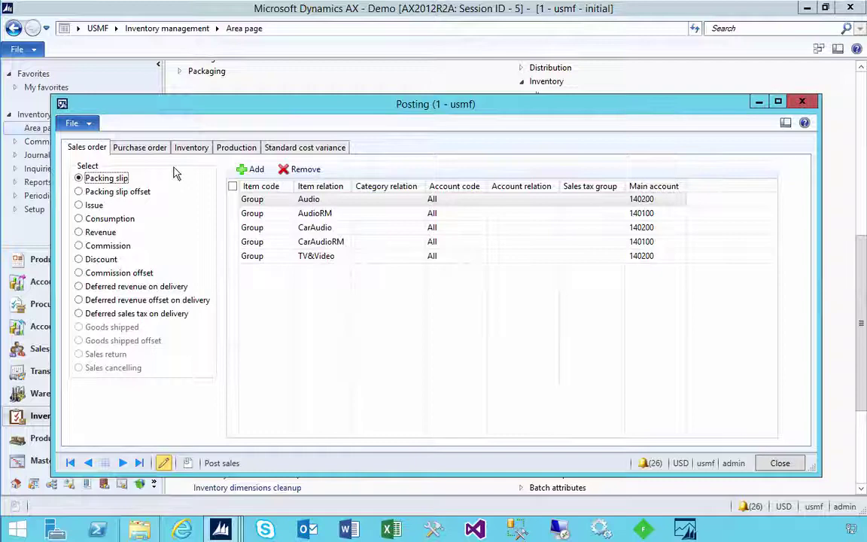
pyautogui.click(141, 149)
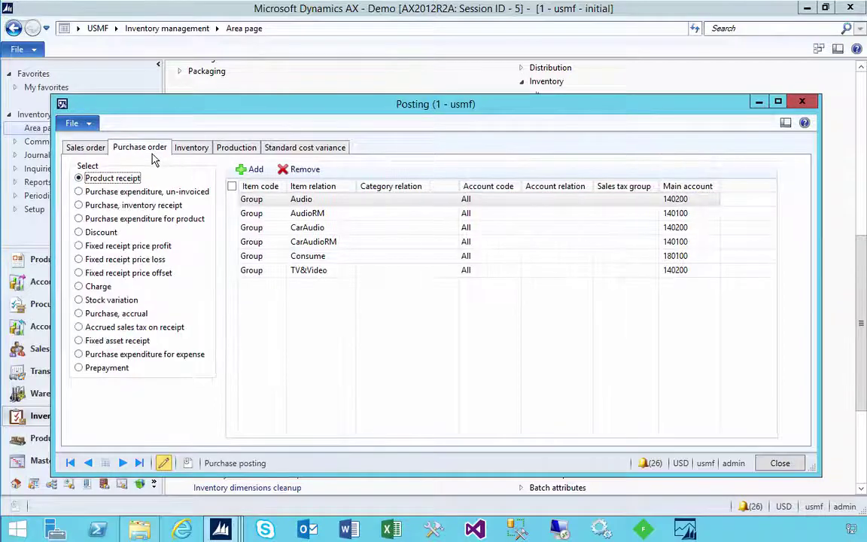
pyautogui.click(135, 358)
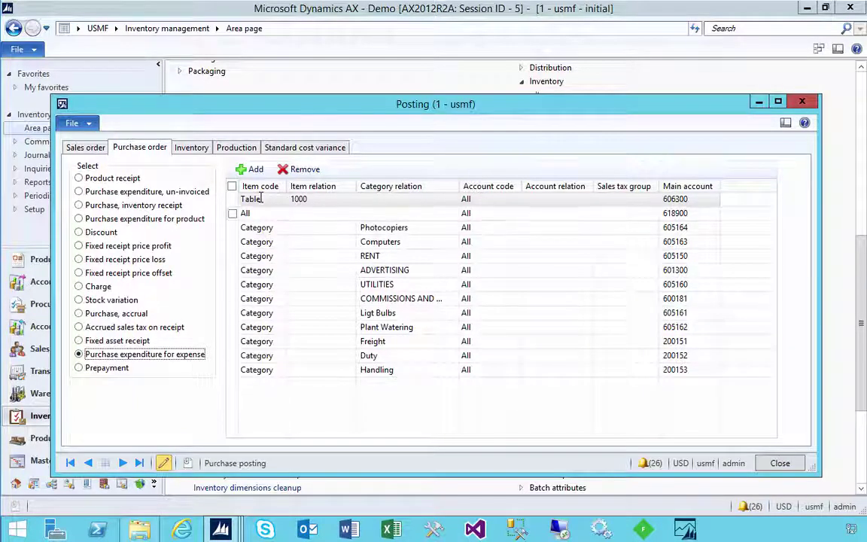
# - Add a posting line for Purchase expenditure for expense with the item code Category
pyautogui.click(251, 169)
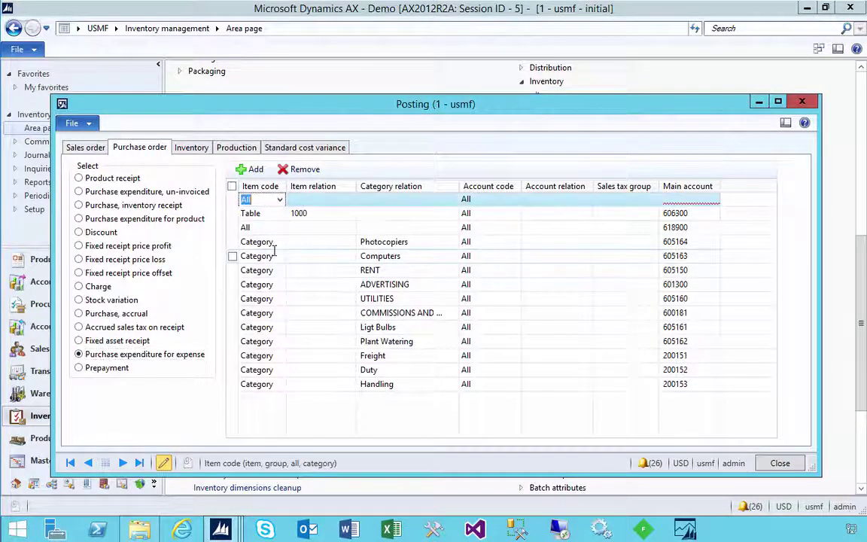
pyautogui.click(279, 200)
pyautogui.click(262, 249)
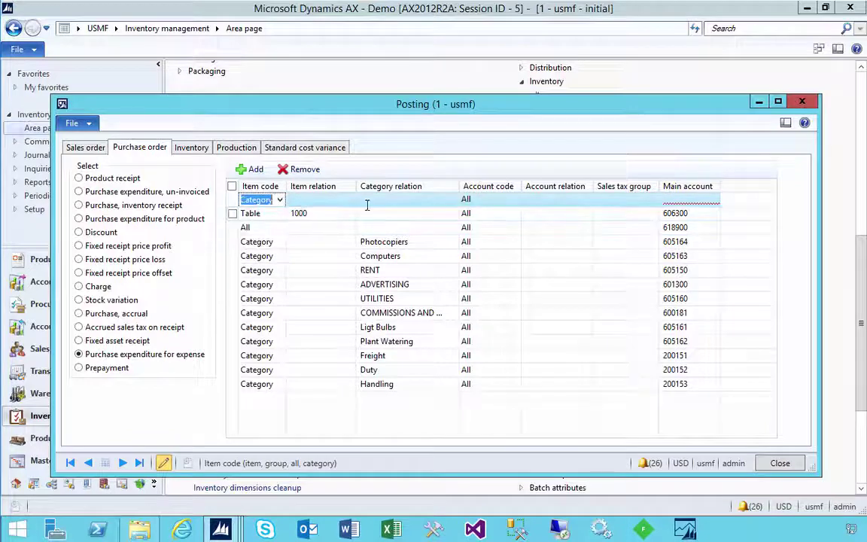
# - Set the new posting line's category relation to Snow Clearing under WORKPLACE SERVICES
pyautogui.click(402, 199)
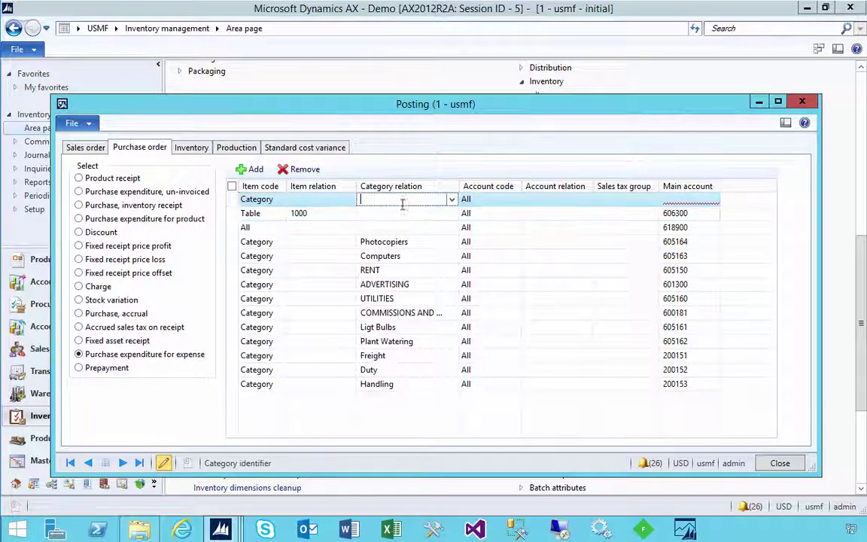
pyautogui.click(452, 199)
pyautogui.scroll(-1, 424, 380)
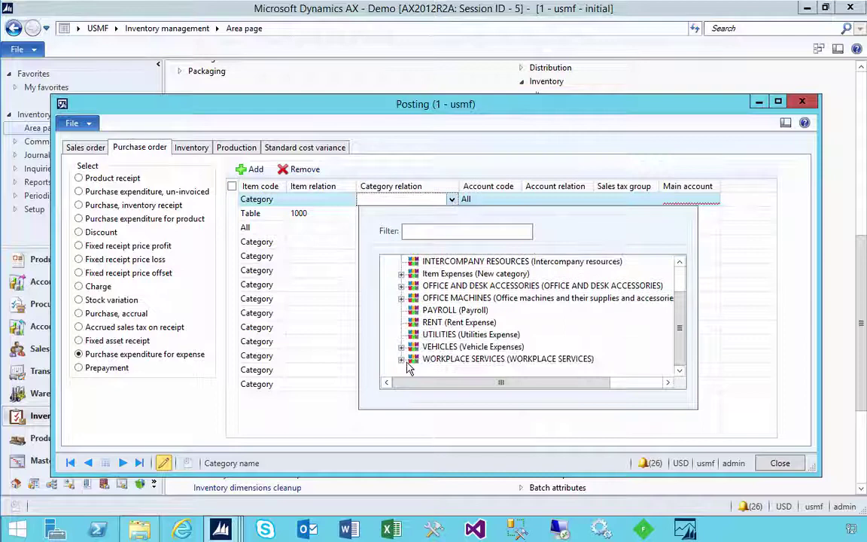
pyautogui.click(401, 360)
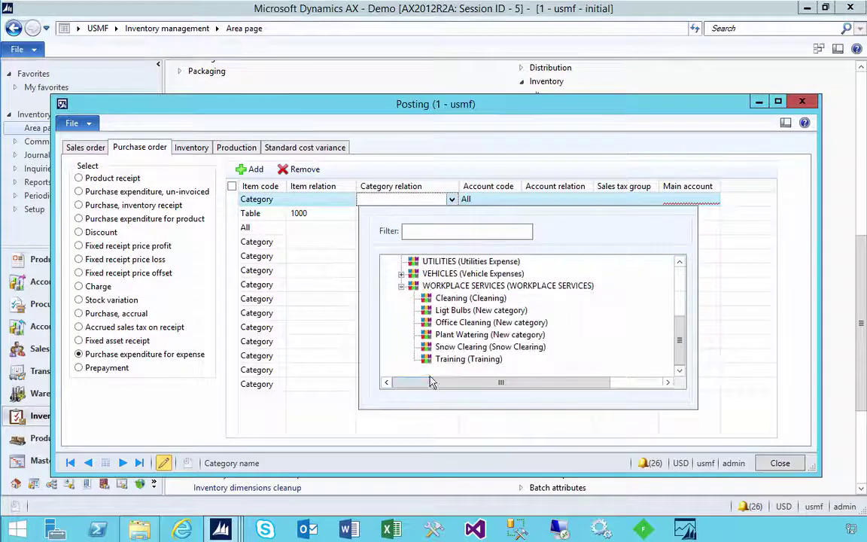
pyautogui.click(460, 347)
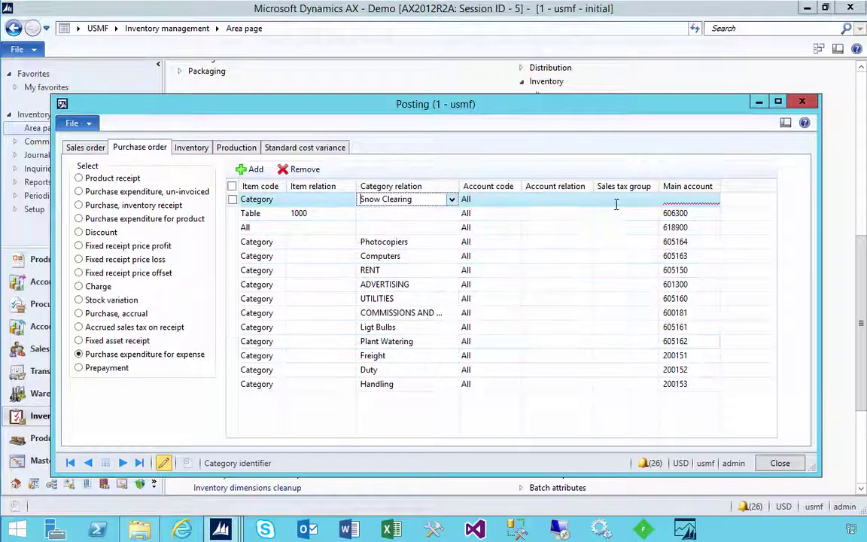
# - Assign main account 605111 to the Snow Clearing posting line and close the posting setup
pyautogui.click(675, 201)
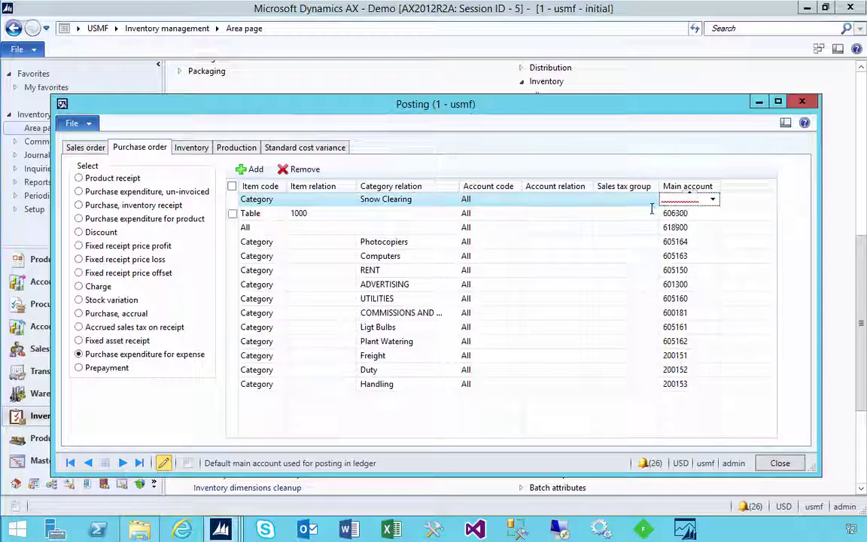
pyautogui.write('605111')
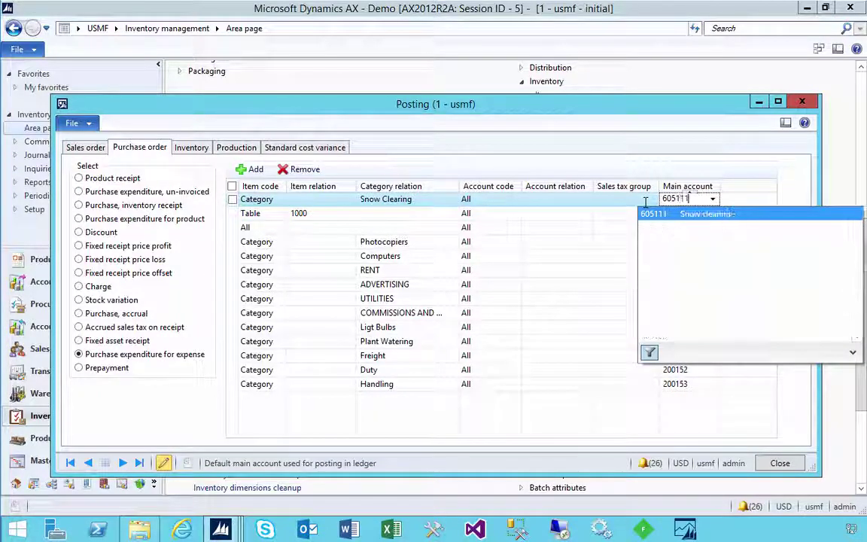
pyautogui.press('Return')
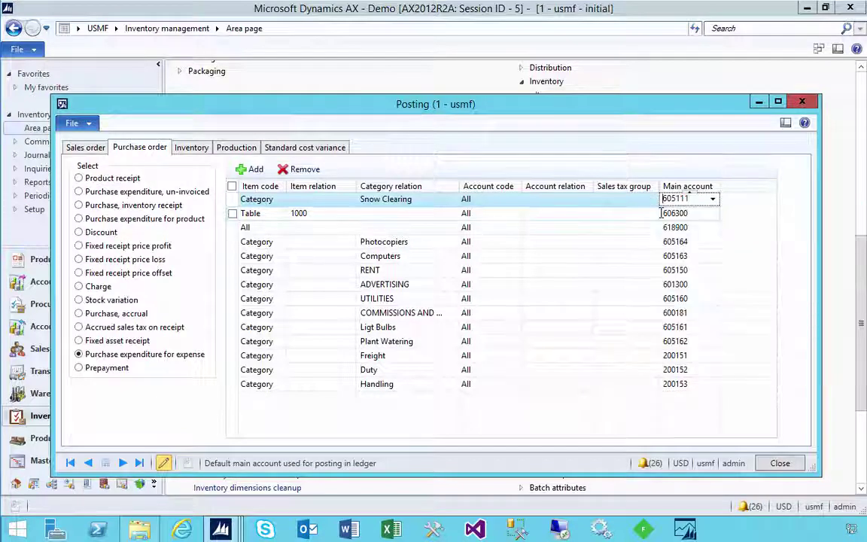
pyautogui.click(385, 199)
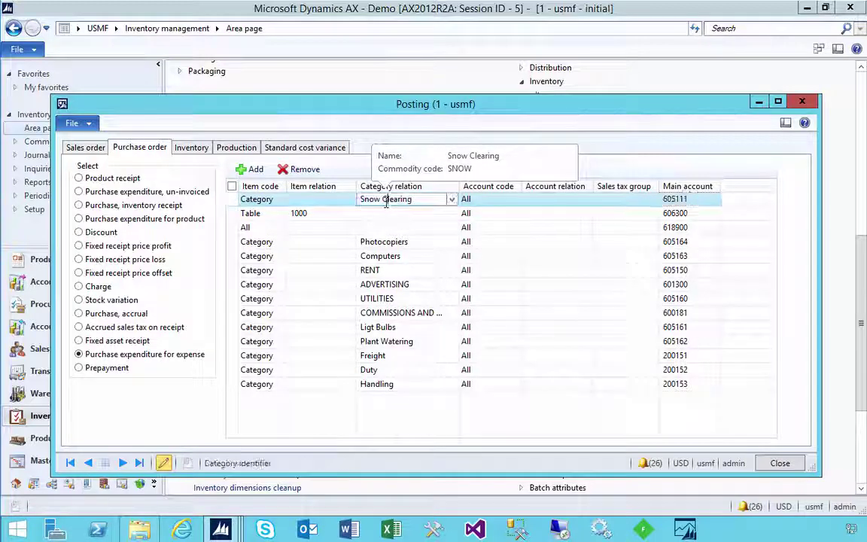
pyautogui.click(800, 104)
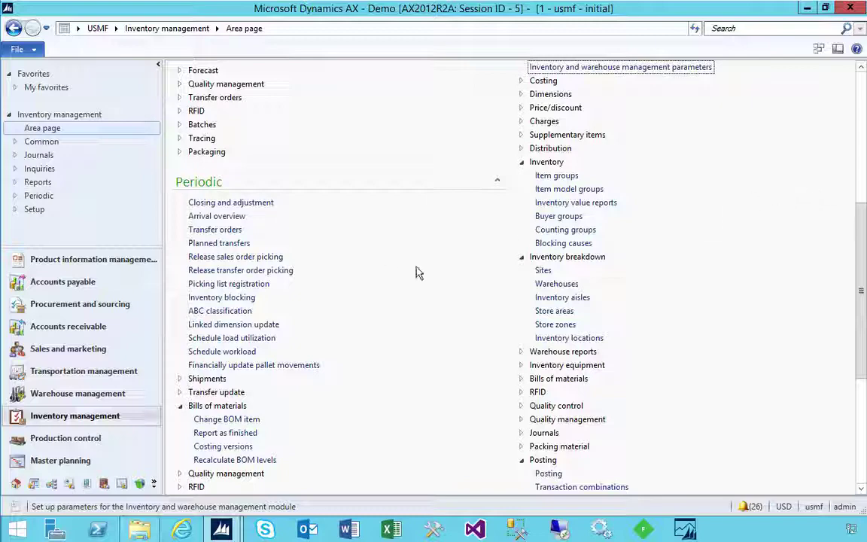
# - Open the budget control configuration in Budgeting and show its activation settings
pyautogui.click(51, 483)
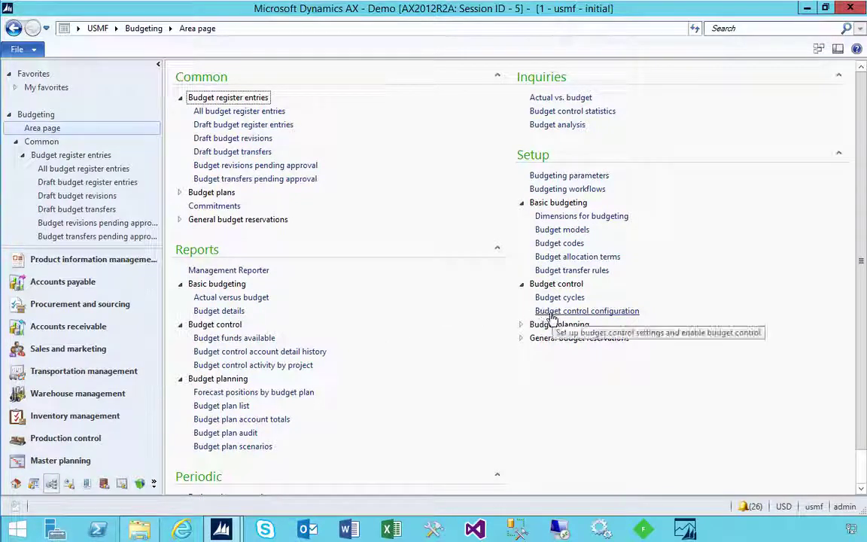
pyautogui.click(603, 313)
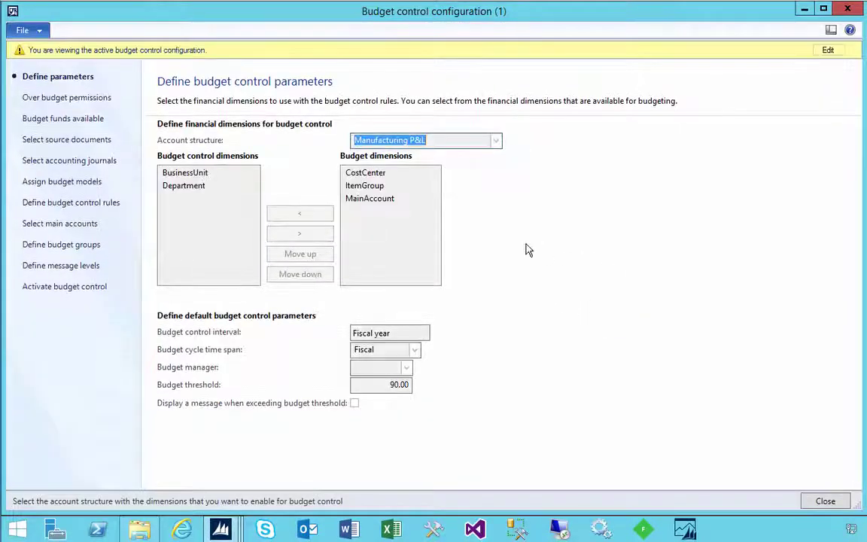
pyautogui.click(58, 287)
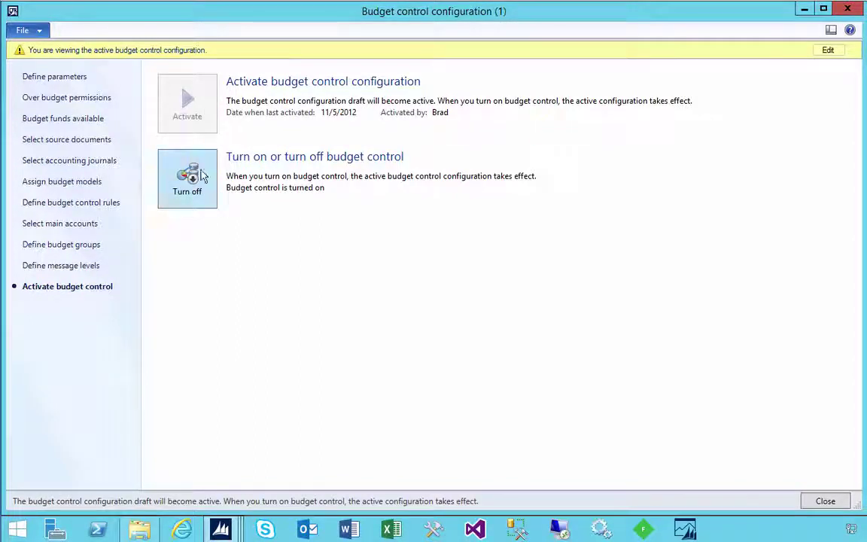
# - Check whether main account 605111 is selected in the active budget control configuration and review the budget control parameters
pyautogui.click(54, 230)
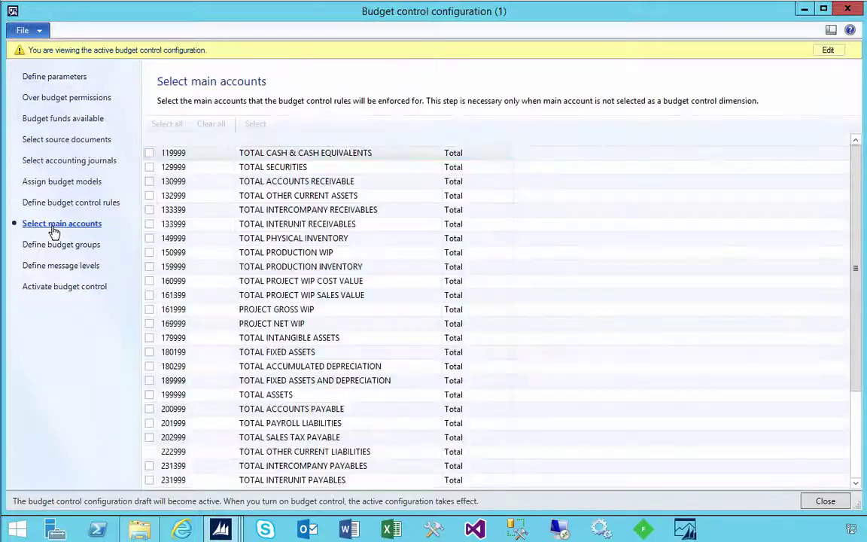
pyautogui.click(276, 268)
pyautogui.scroll(-20, 279, 278)
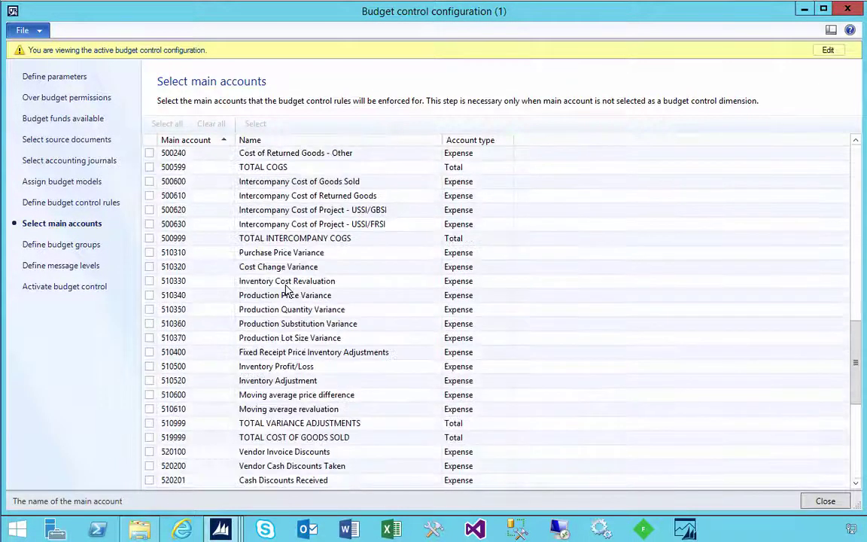
pyautogui.scroll(-8, 286, 289)
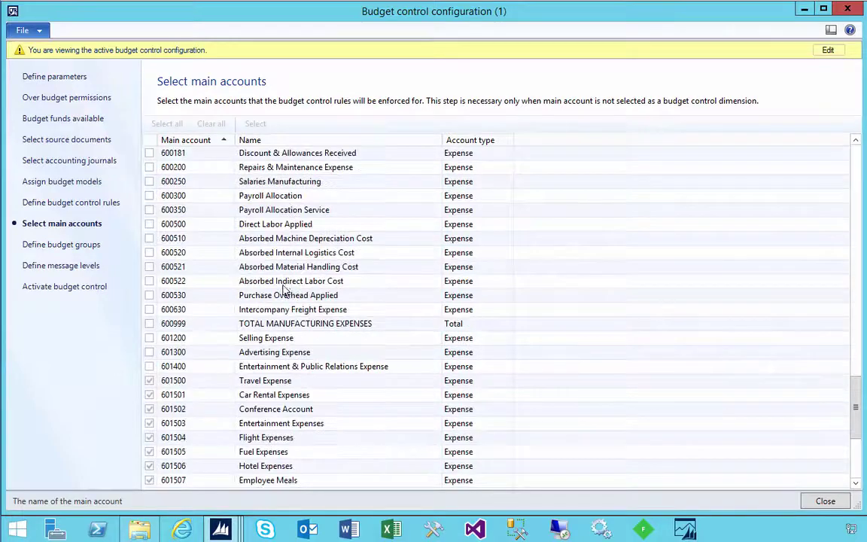
pyautogui.scroll(-4, 285, 293)
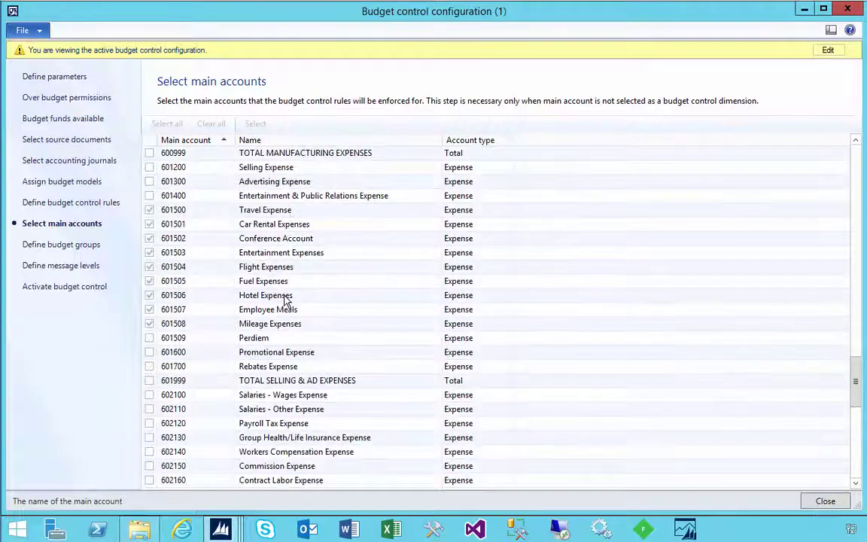
pyautogui.scroll(-9, 286, 299)
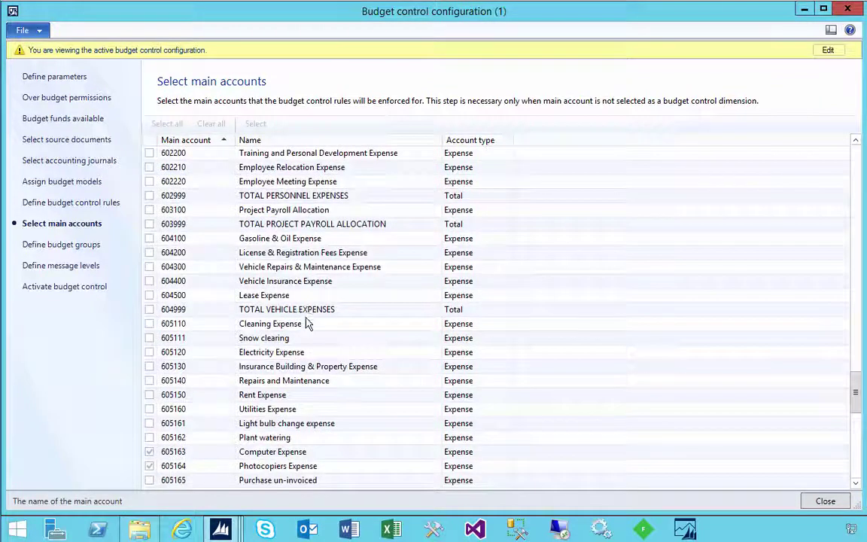
pyautogui.click(206, 342)
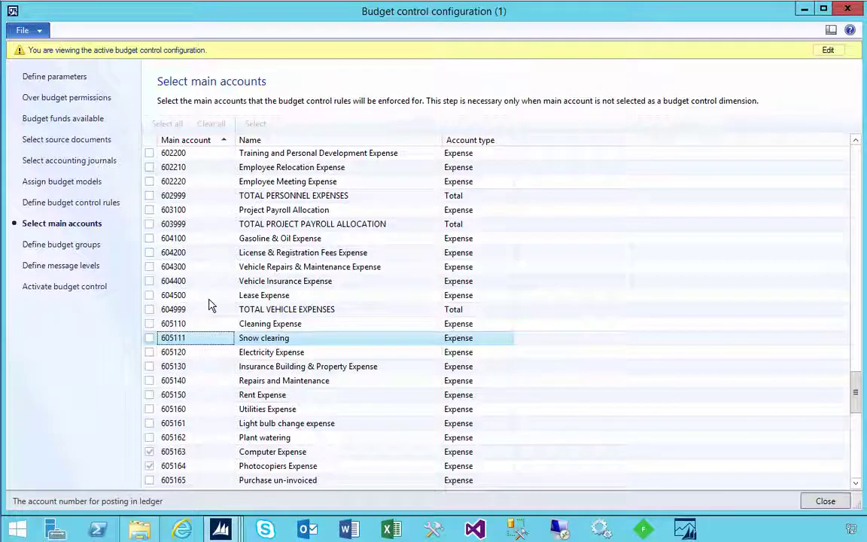
pyautogui.scroll(2, 210, 304)
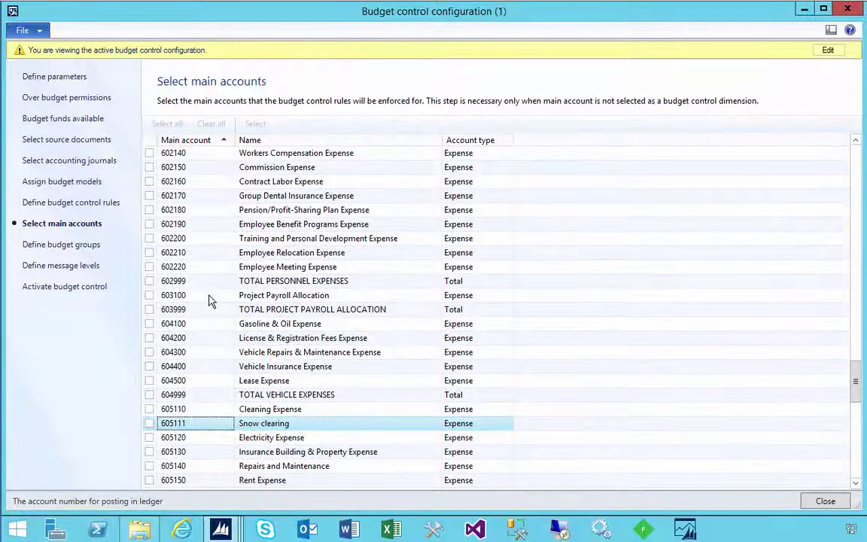
pyautogui.click(64, 78)
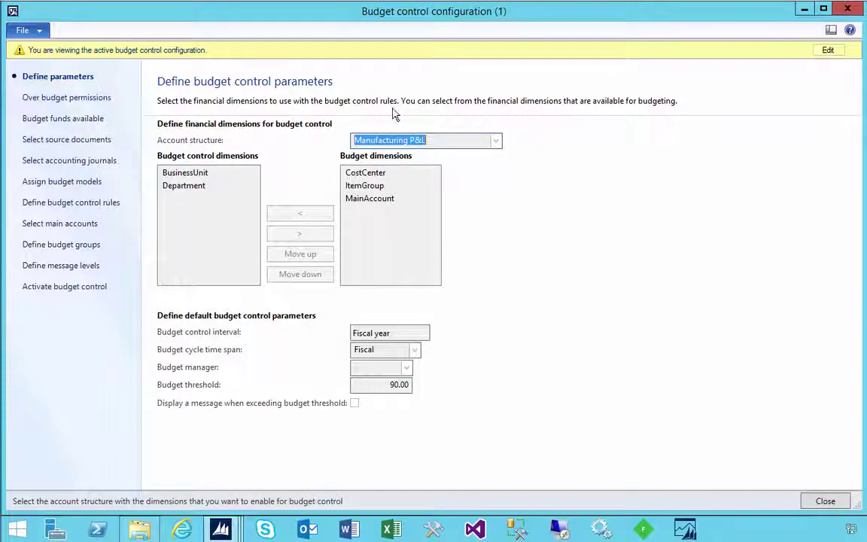
pyautogui.moveTo(362, 139)
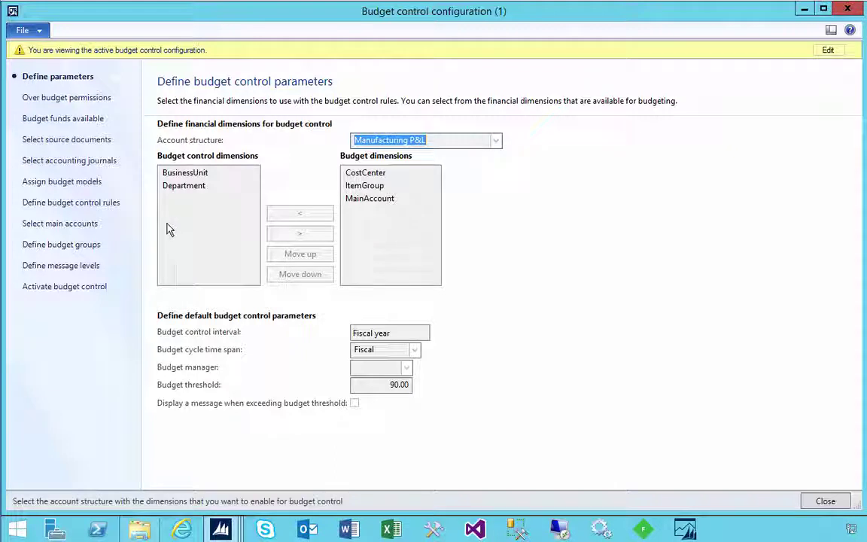
# - Turn off budget control and switch the configuration to its editable draft version
pyautogui.click(94, 288)
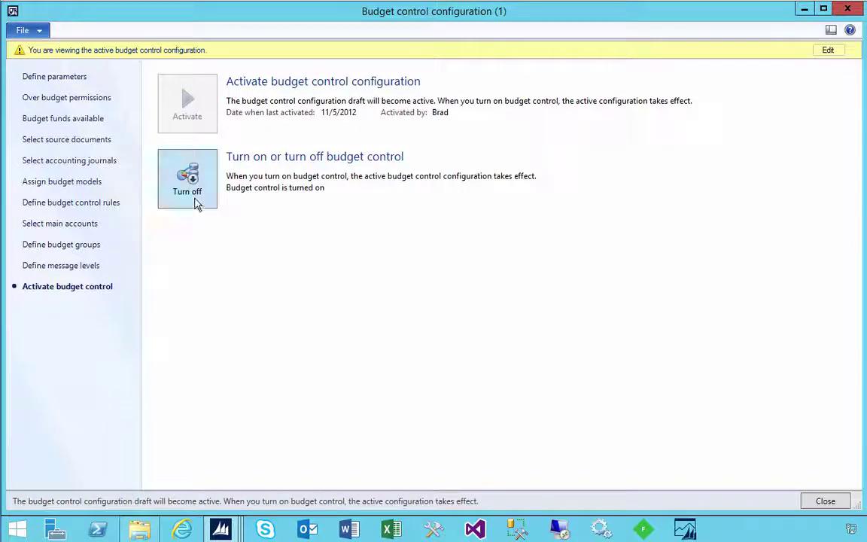
pyautogui.click(194, 203)
pyautogui.click(494, 320)
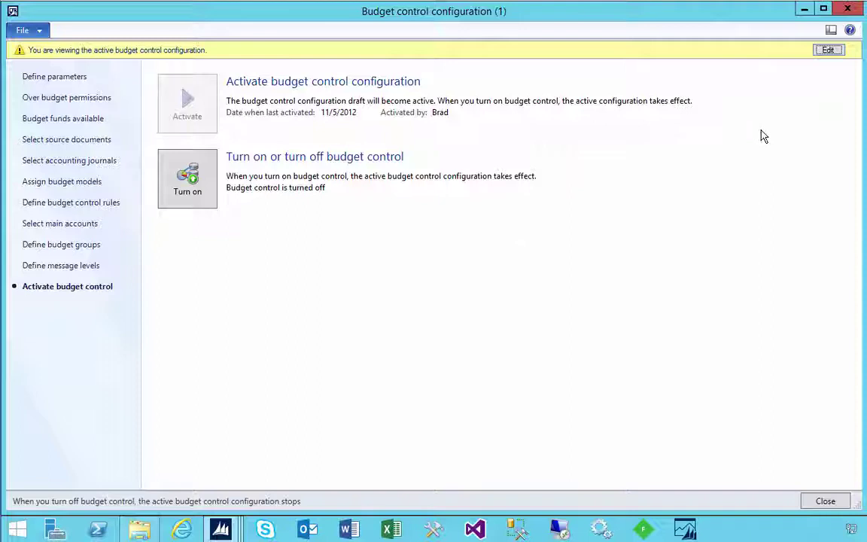
pyautogui.click(828, 50)
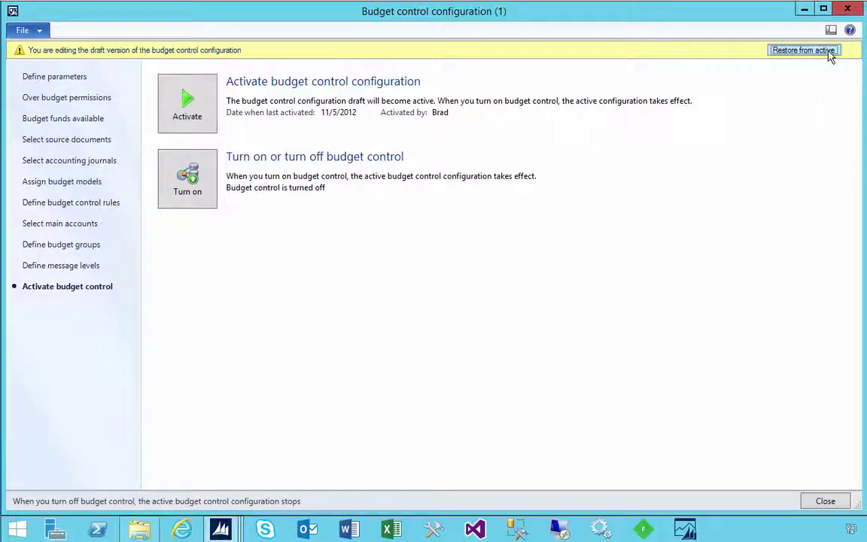
# - Include main account 605111 Snow clearing in the main accounts subject to budget control
pyautogui.click(68, 223)
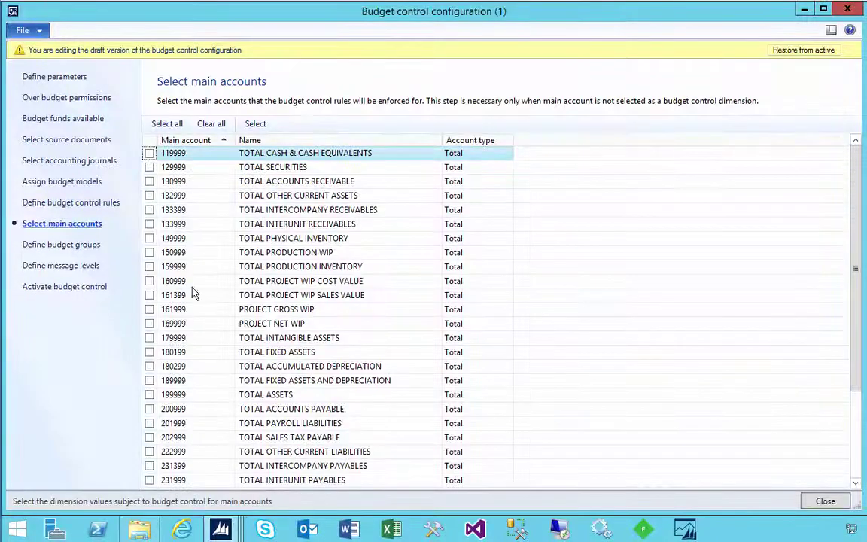
pyautogui.click(279, 325)
pyautogui.scroll(-20, 279, 331)
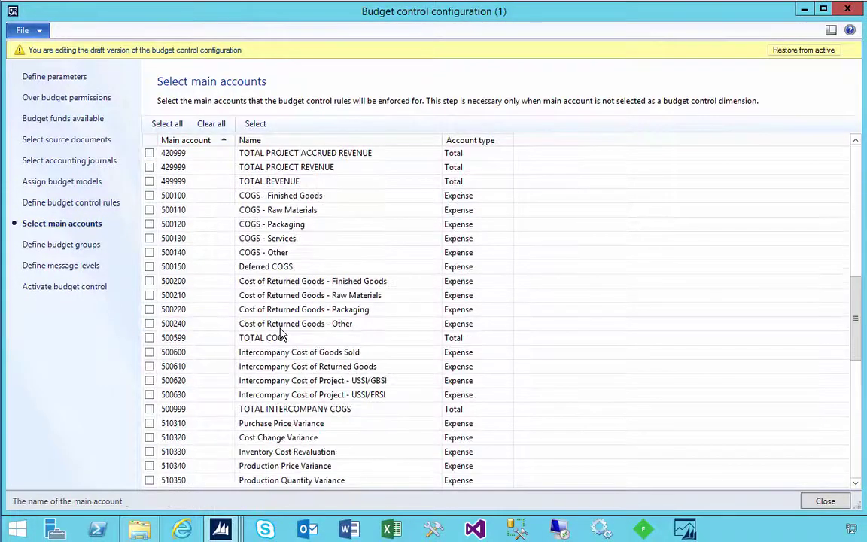
pyautogui.scroll(-10, 280, 333)
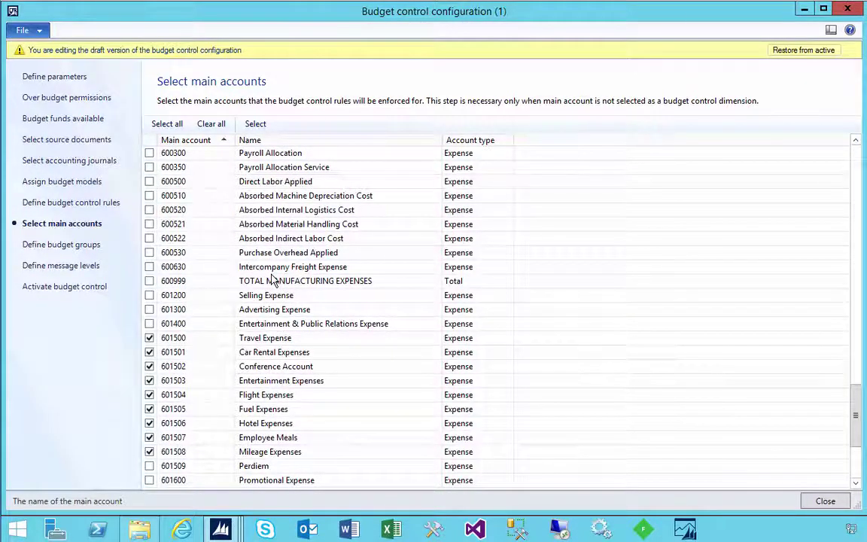
pyautogui.scroll(-3, 279, 312)
pyautogui.scroll(-11, 278, 309)
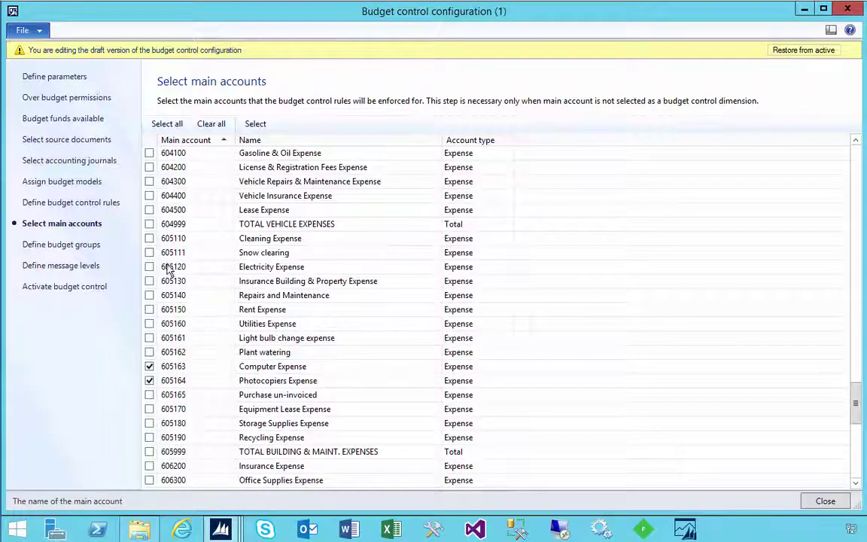
pyautogui.click(149, 253)
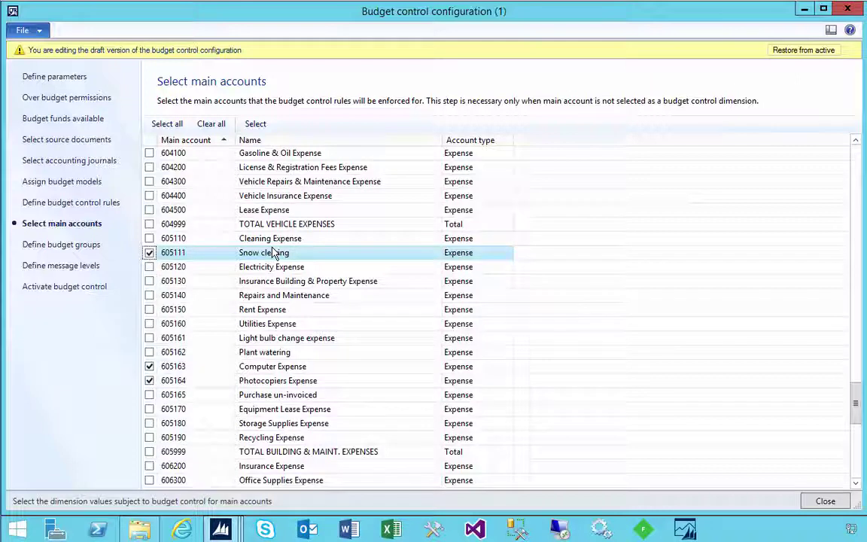
# - Activate the draft budget control configuration, turn budget control back on and close the configuration
pyautogui.click(65, 290)
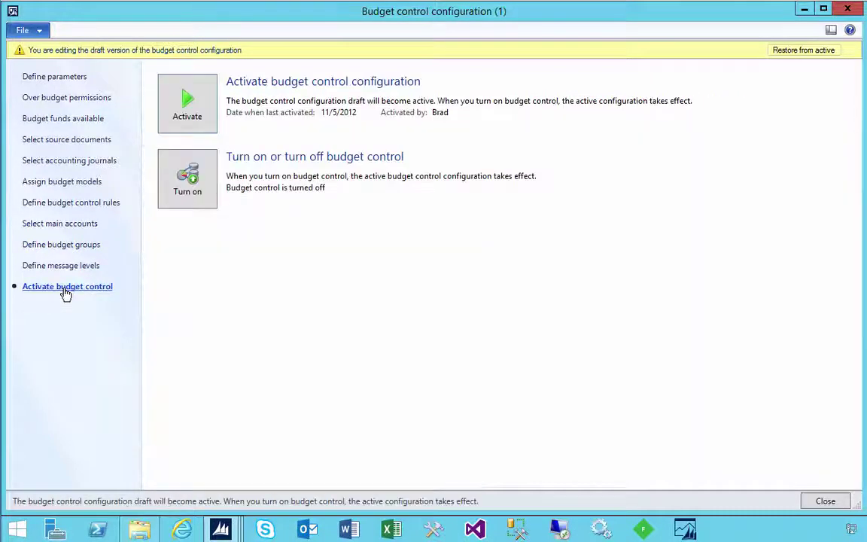
pyautogui.click(193, 125)
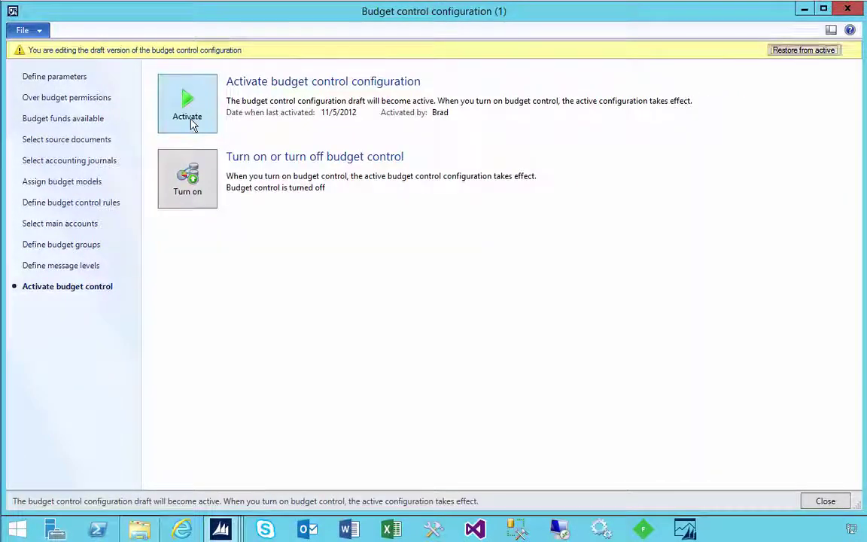
pyautogui.click(189, 176)
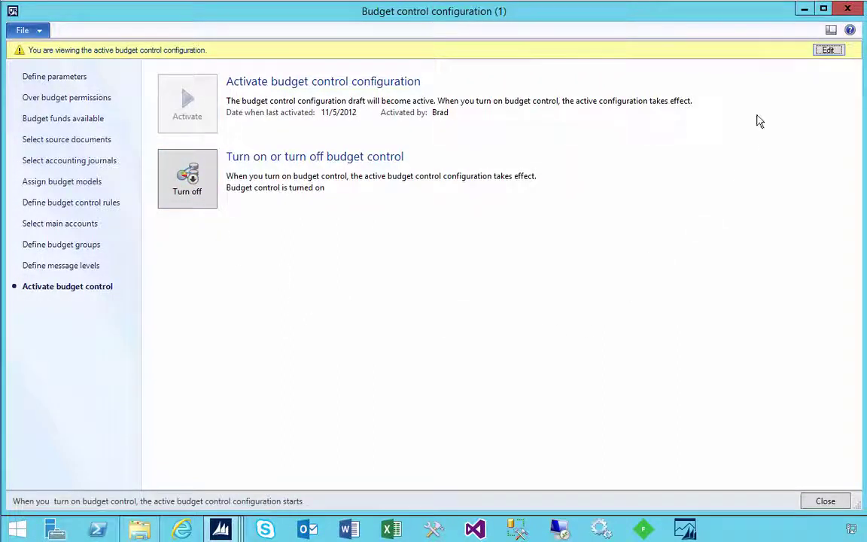
pyautogui.press('Escape')
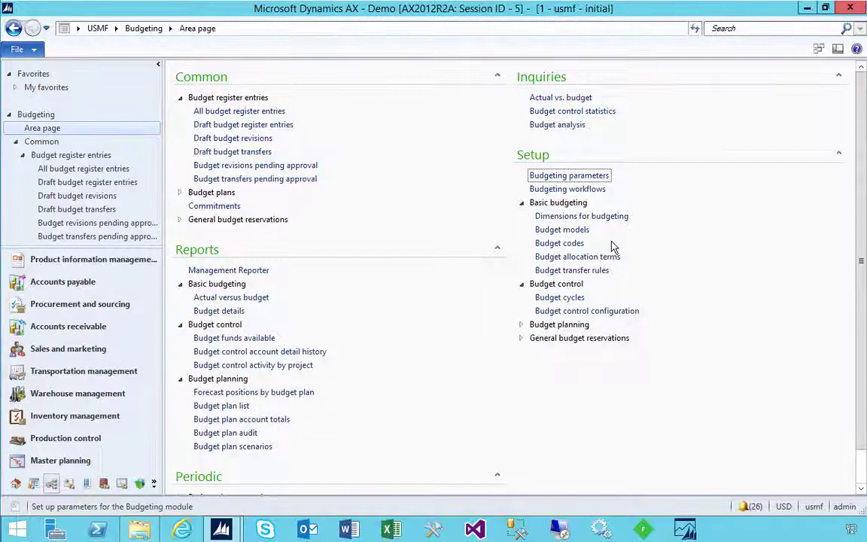
# - Create a new budget register entry with budget model FY2017 and budget code Original budget
pyautogui.click(216, 111)
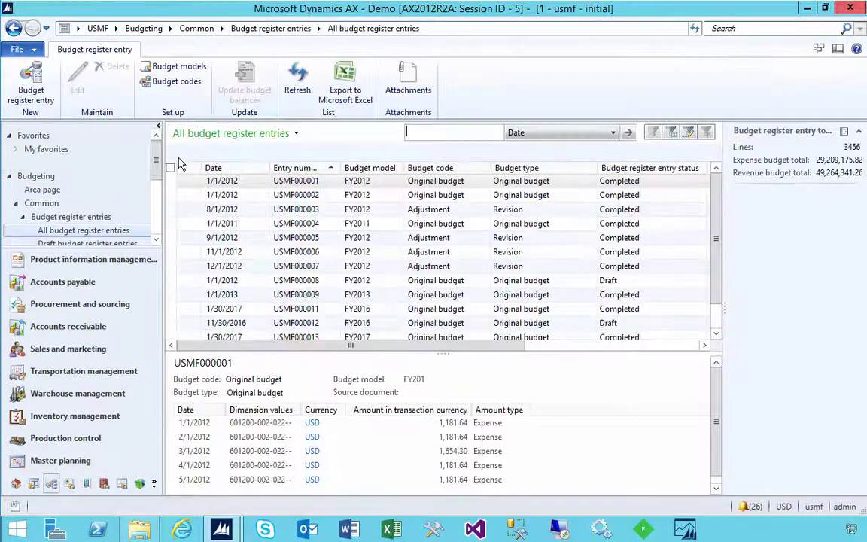
pyautogui.click(31, 83)
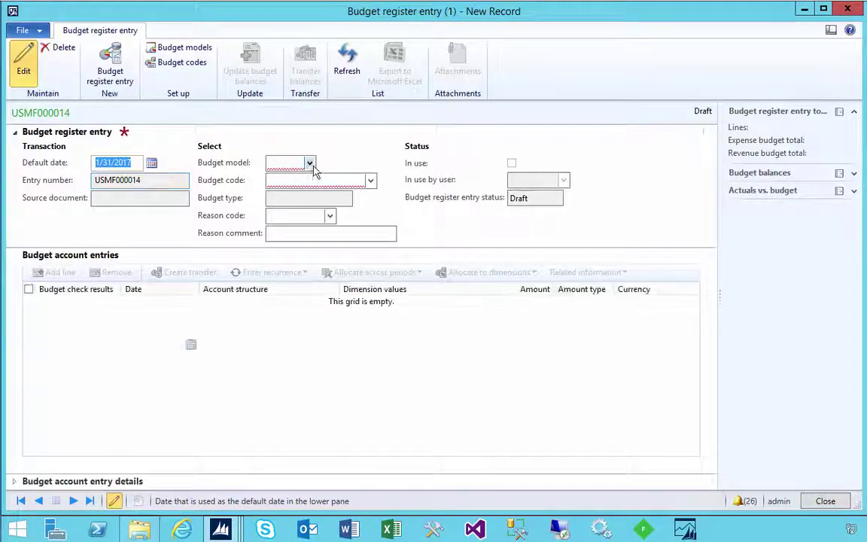
pyautogui.click(310, 164)
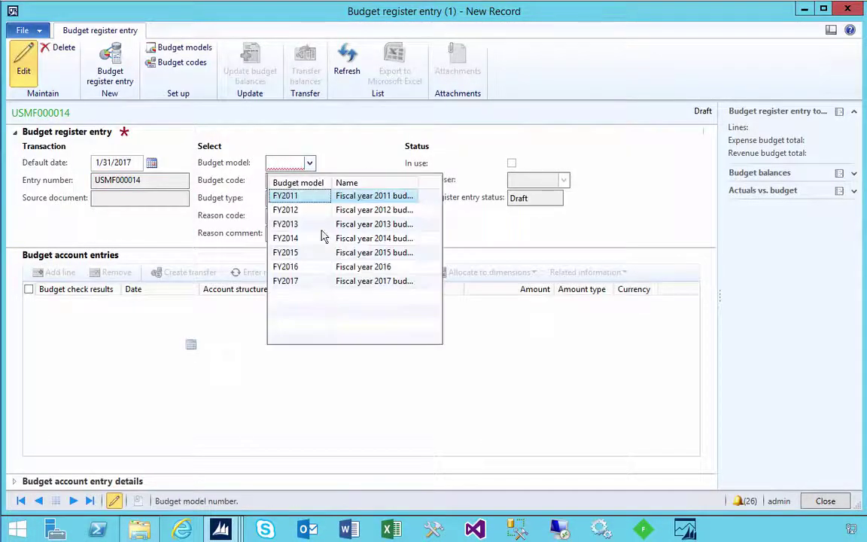
pyautogui.click(285, 280)
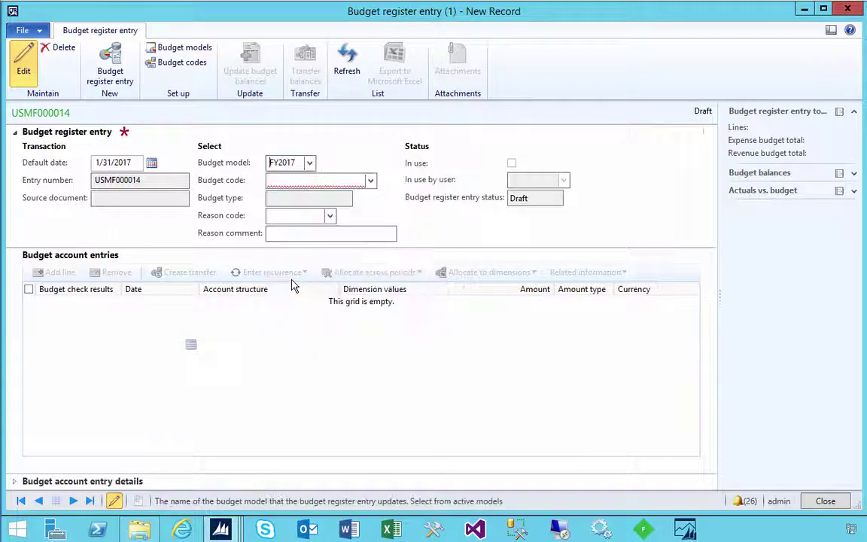
pyautogui.click(369, 180)
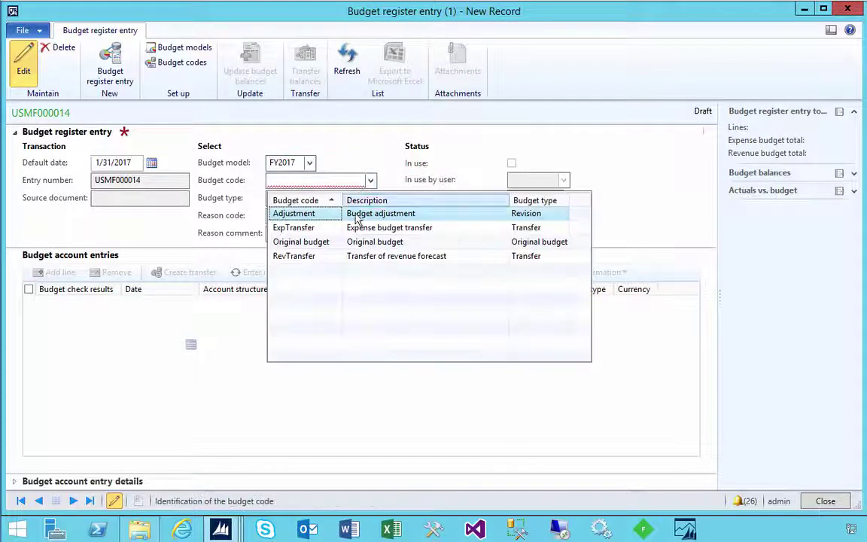
pyautogui.click(294, 243)
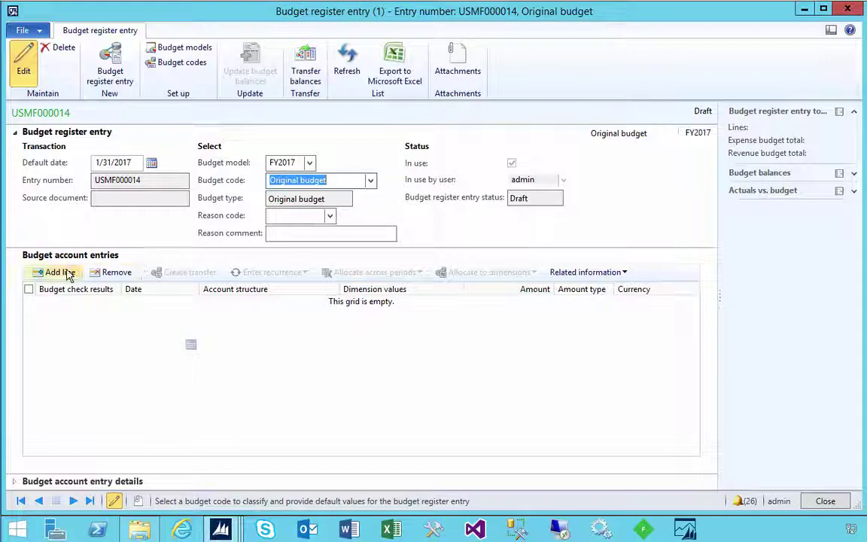
# - Add a budget account entry line using the Manufacturing P&L account structure
pyautogui.click(59, 273)
pyautogui.click(245, 300)
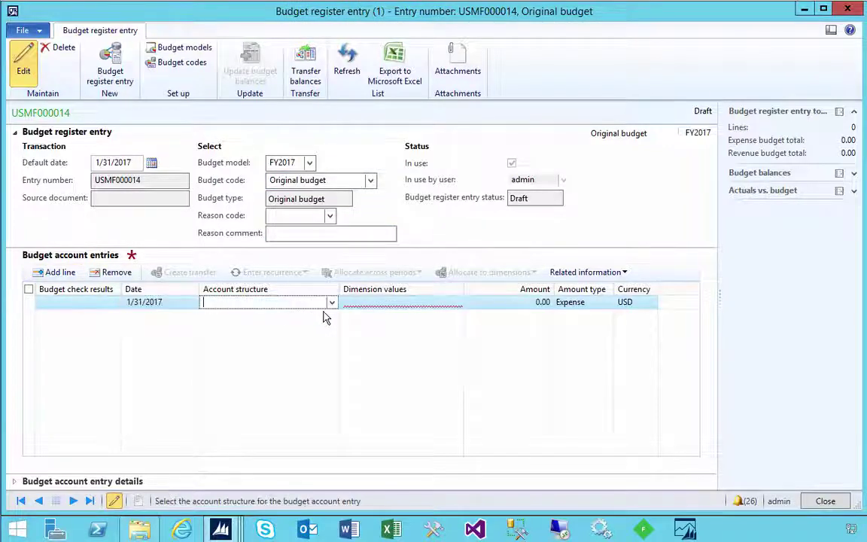
pyautogui.click(331, 302)
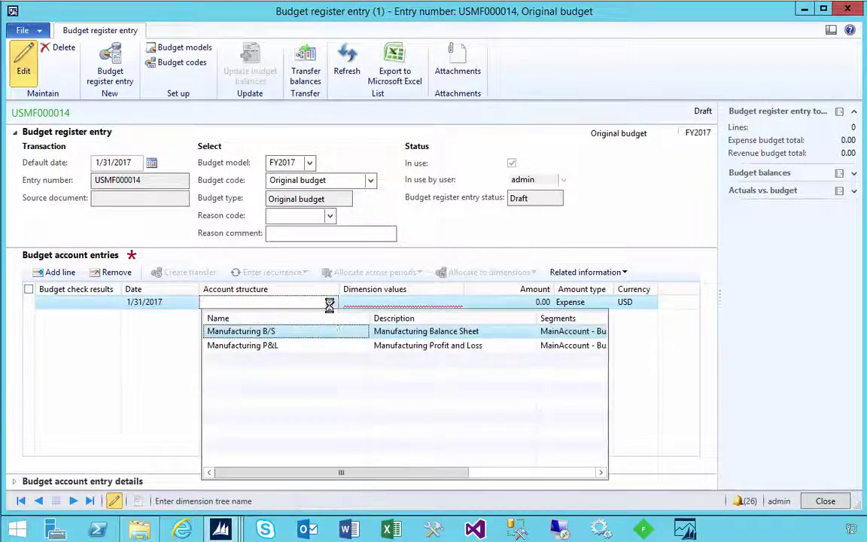
pyautogui.click(253, 346)
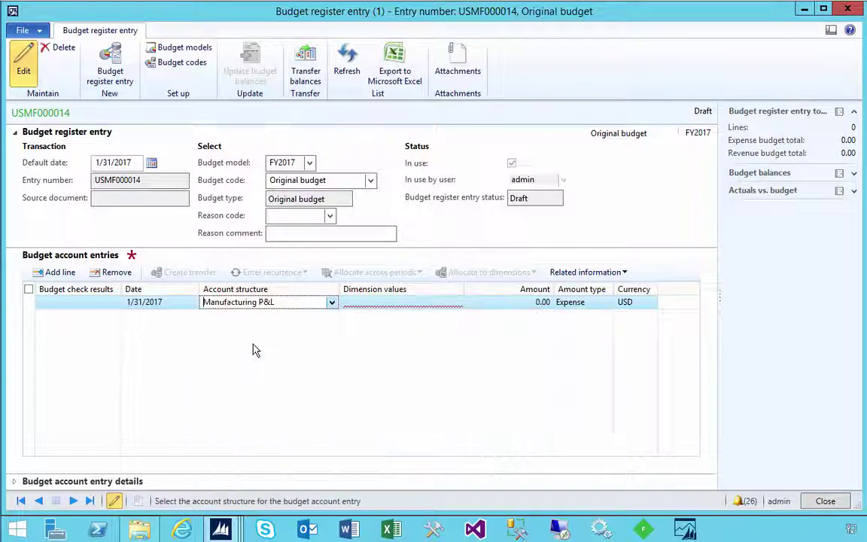
# - Enter main account 605111 and business unit 001 in the budget line's dimension values
pyautogui.click(365, 303)
pyautogui.write('6')
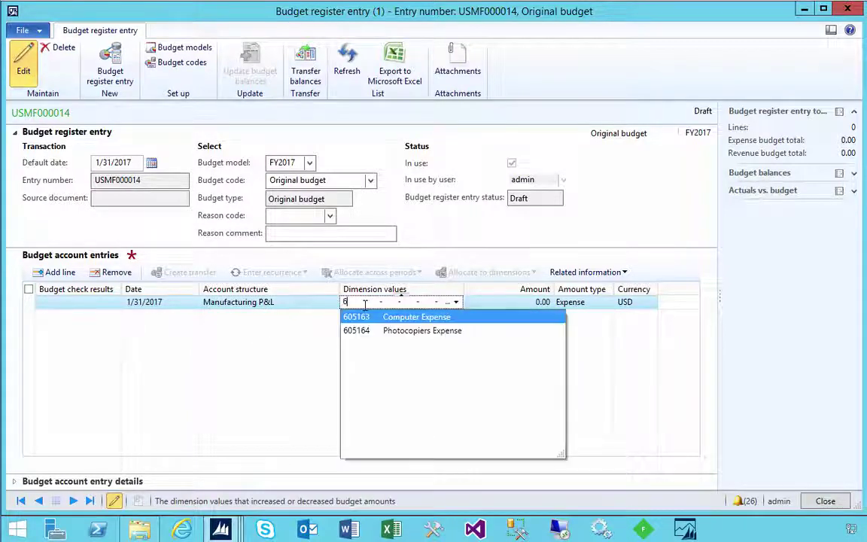
pyautogui.write('0511')
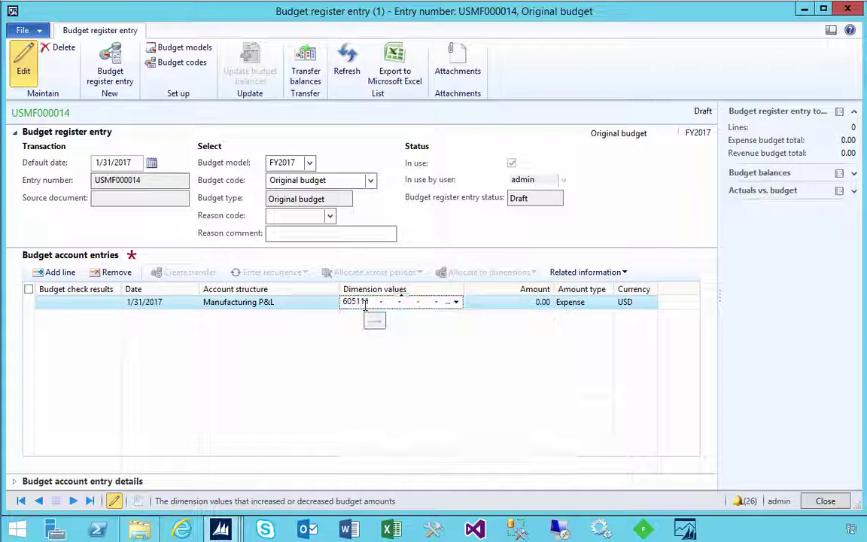
pyautogui.write('1 -')
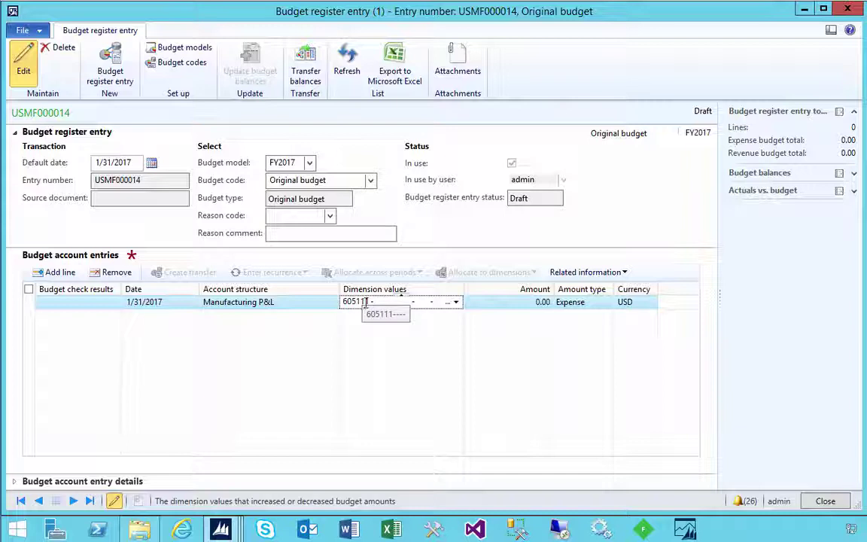
pyautogui.click(404, 301)
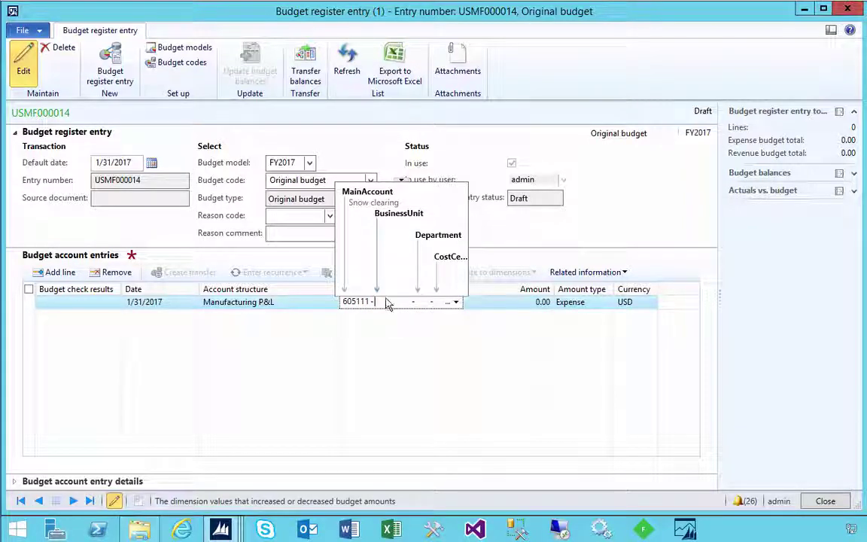
pyautogui.write('0')
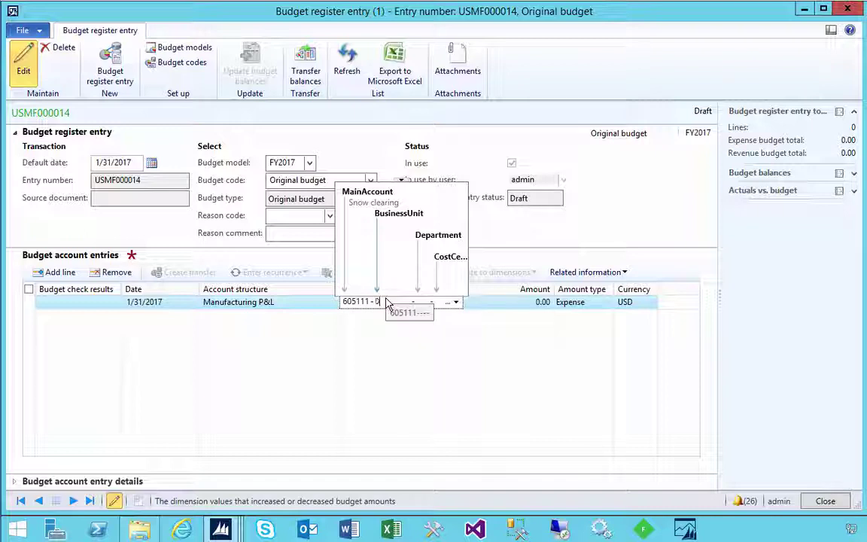
pyautogui.write('0')
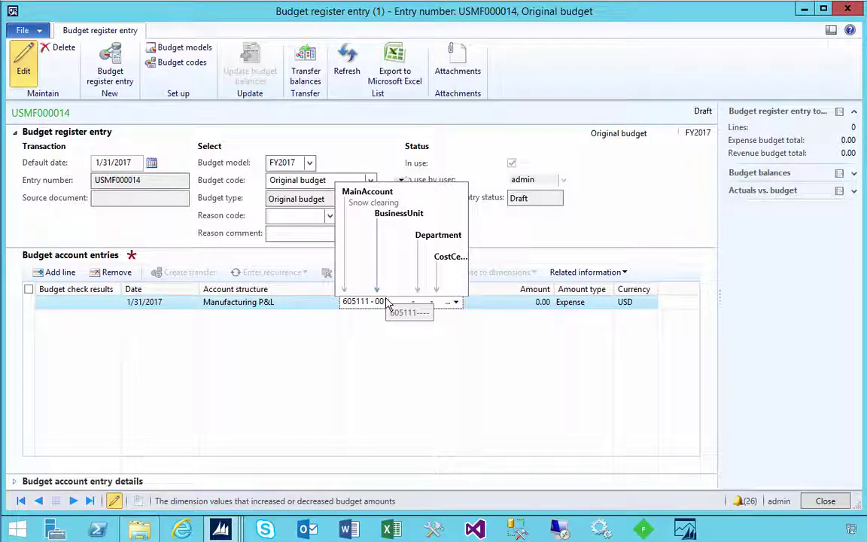
pyautogui.write('1')
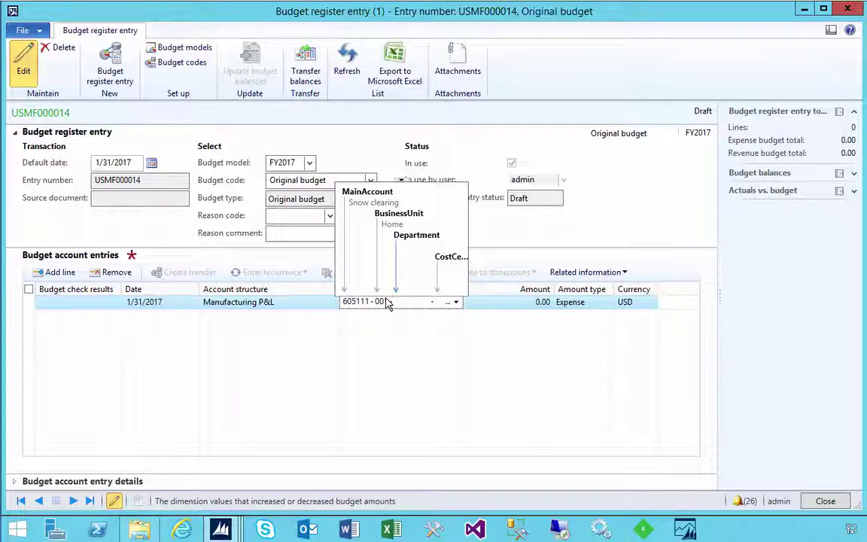
pyautogui.write('1 -')
# - Complete the budget line's dimension values with department 023 Operations, cost center 009 Service Operations and item group X1
pyautogui.click(455, 303)
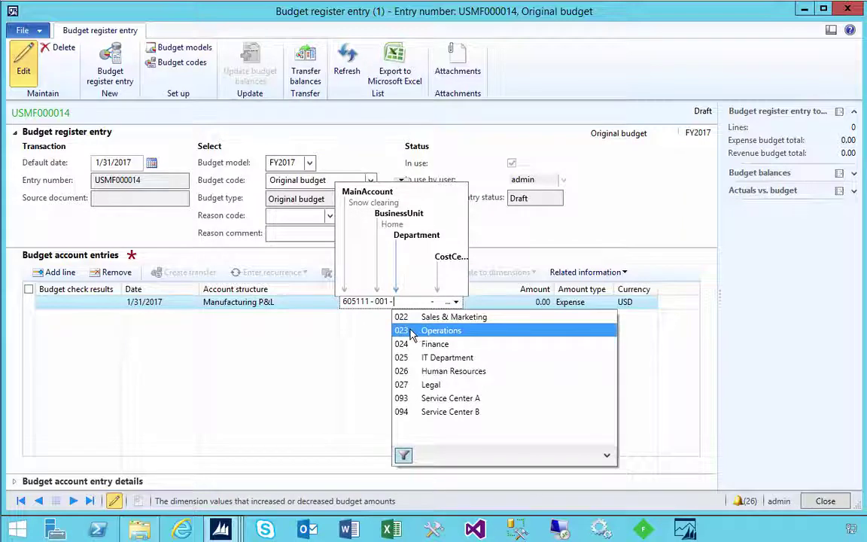
pyautogui.click(412, 333)
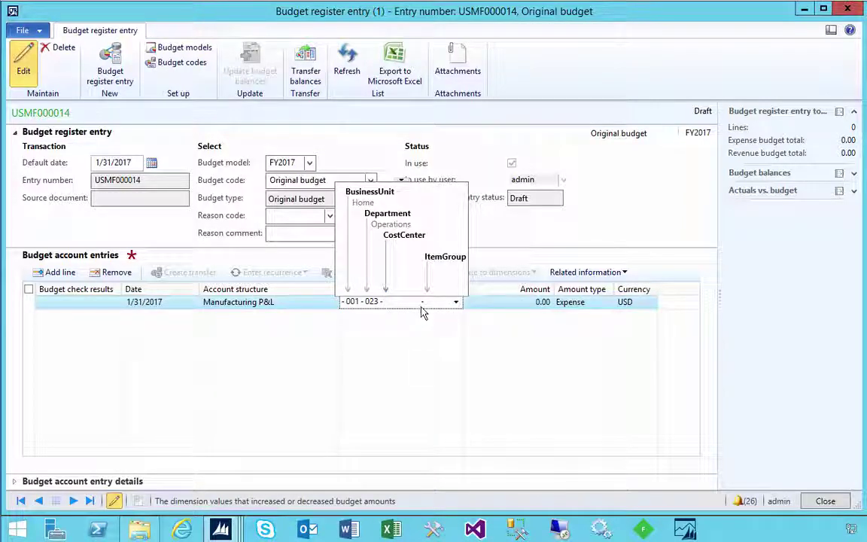
pyautogui.click(455, 303)
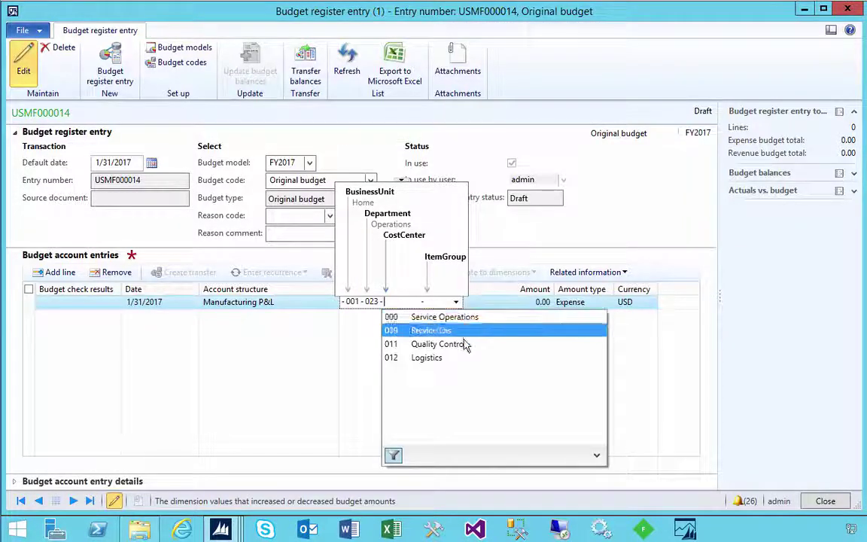
pyautogui.click(449, 322)
pyautogui.click(455, 301)
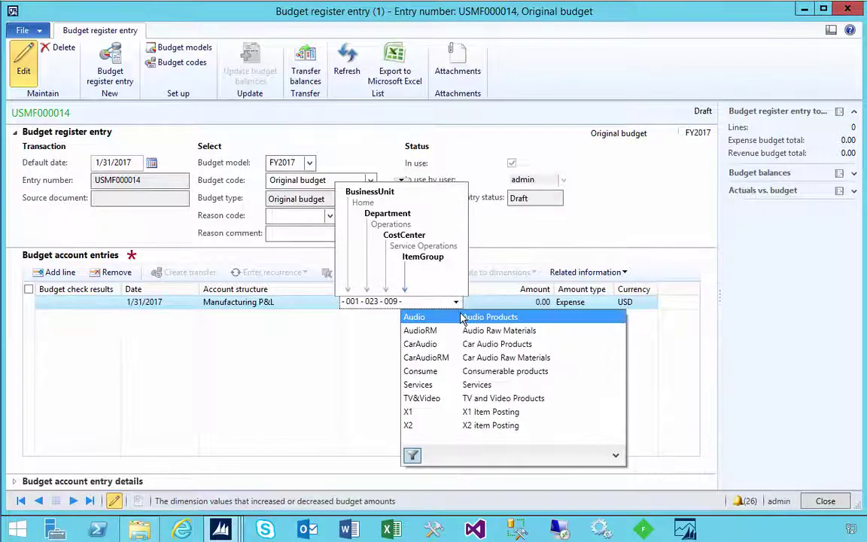
pyautogui.click(425, 413)
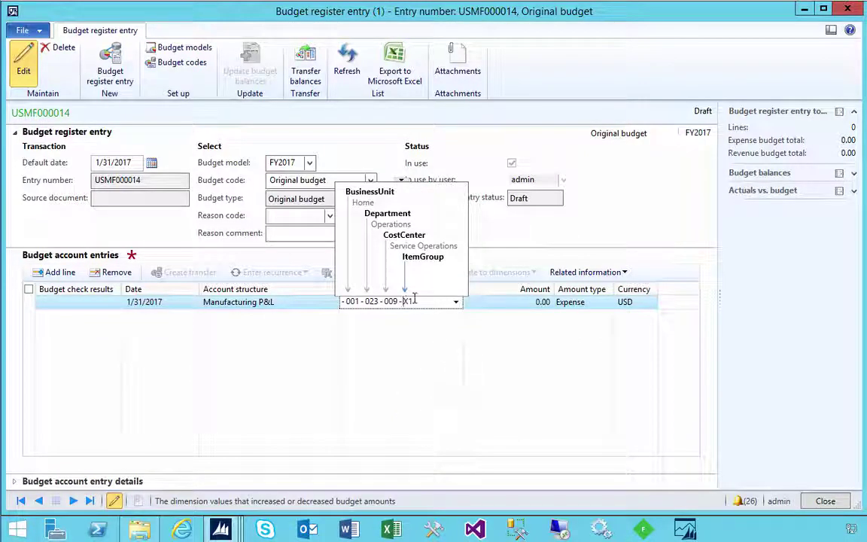
pyautogui.press('Tab')
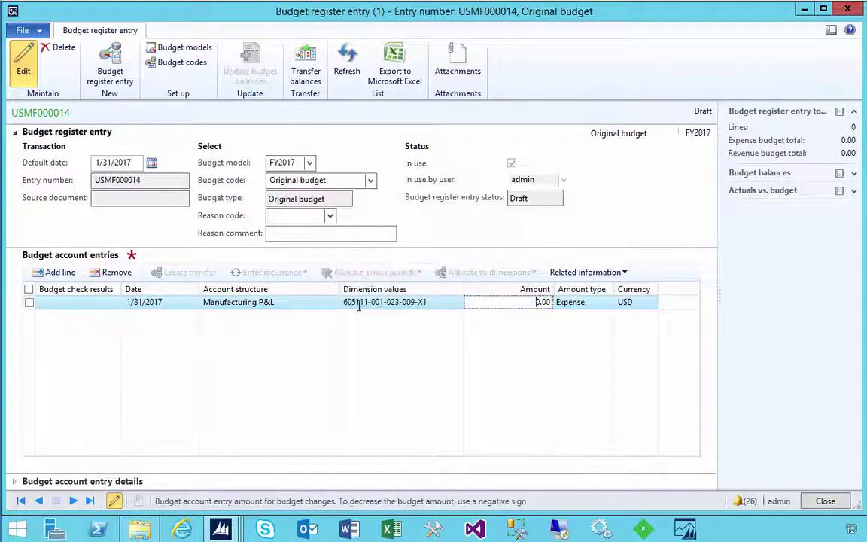
# - Set the budget line's expense amount to 1000 and save the register entry
pyautogui.moveTo(399, 301)
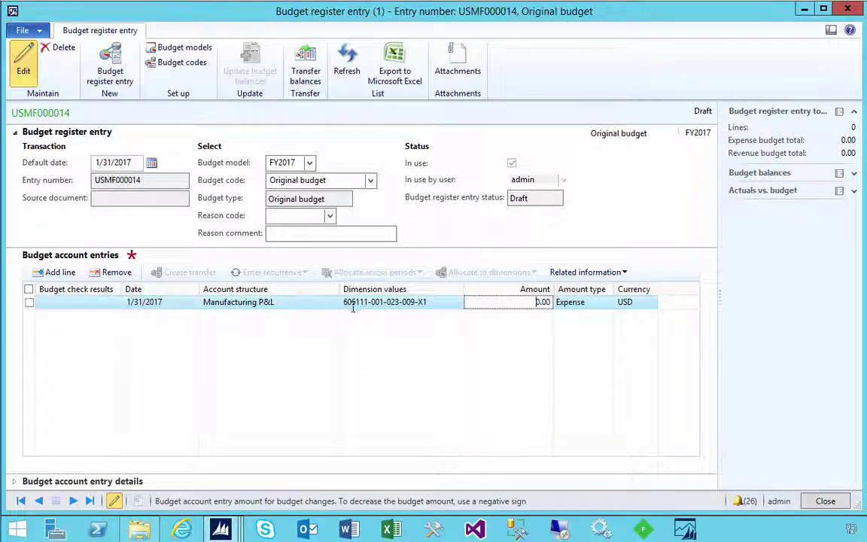
pyautogui.doubleClick(543, 302)
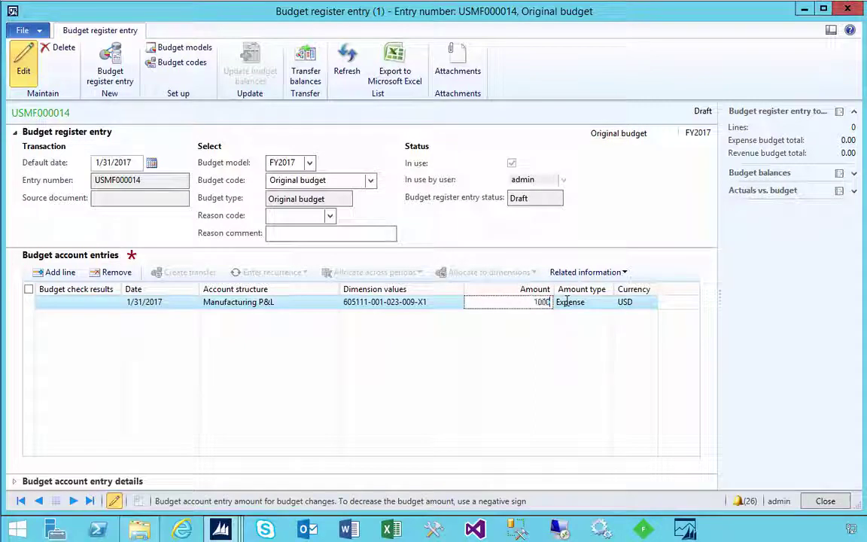
pyautogui.write('1000')
pyautogui.hotkey('ctrl', 's')
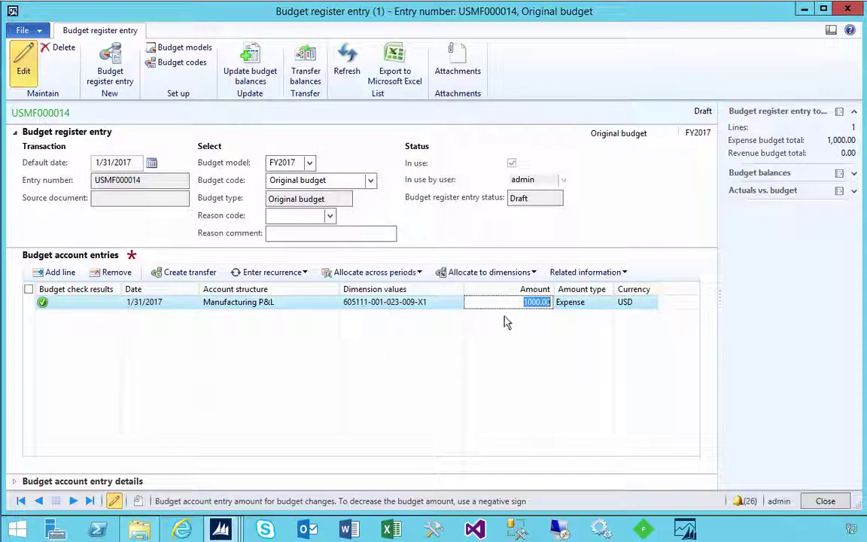
# - Update the budget balances for the register entry without batch processing, and close the entry
pyautogui.click(248, 71)
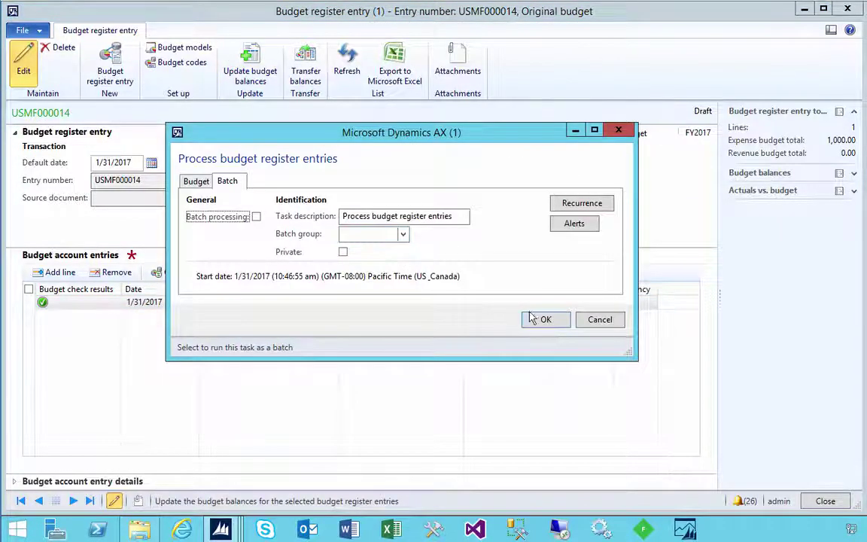
pyautogui.click(535, 319)
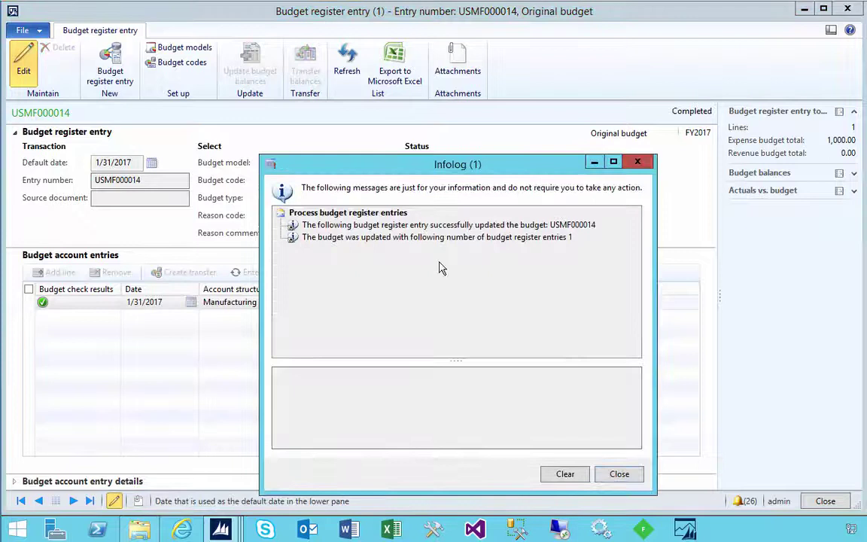
pyautogui.click(619, 474)
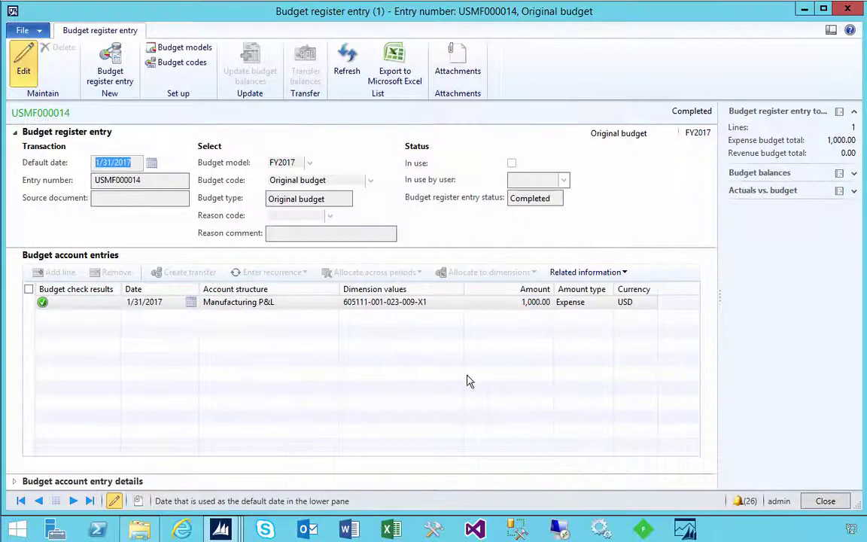
pyautogui.click(382, 310)
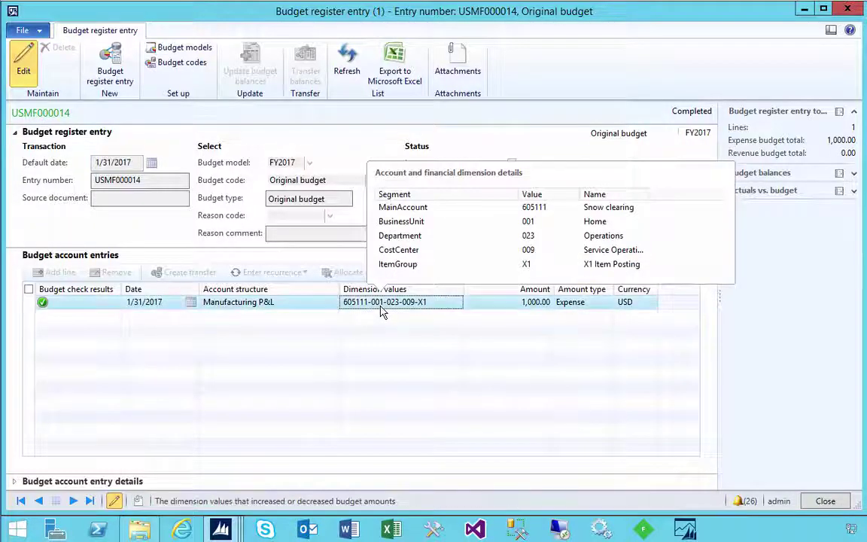
pyautogui.click(847, 9)
# - Start a new purchase order in Procurement and sourcing for the vendor Tailspin Parts
pyautogui.click(121, 304)
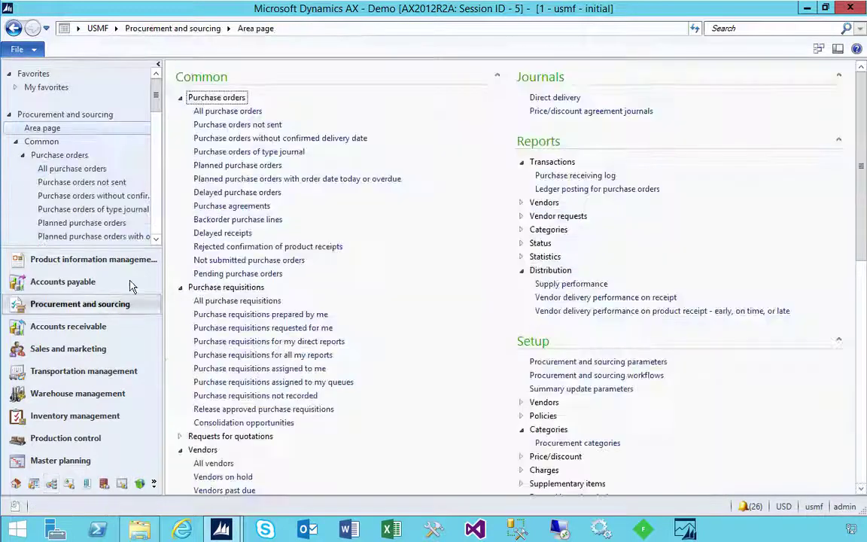
pyautogui.click(210, 113)
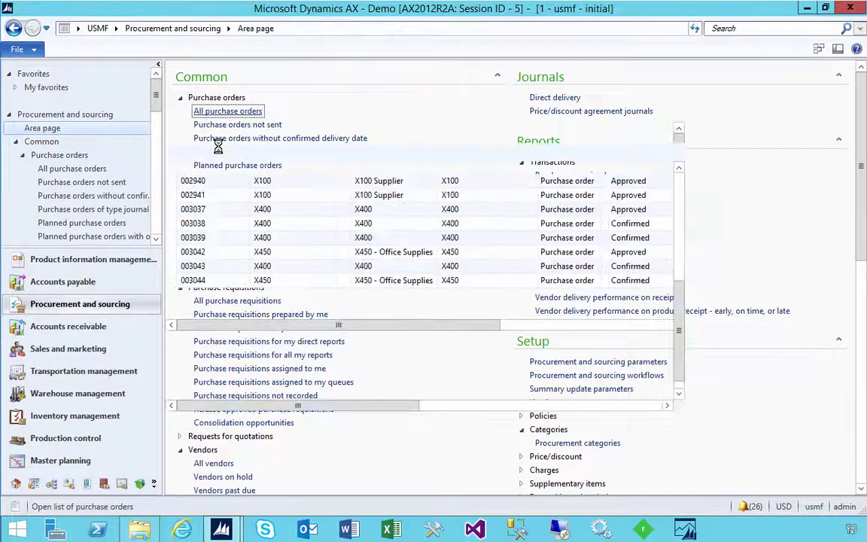
pyautogui.click(23, 83)
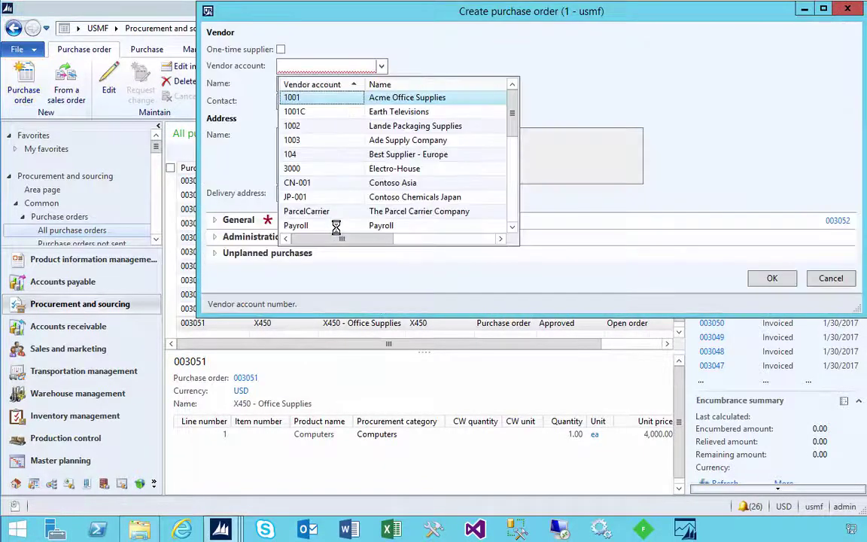
pyautogui.scroll(-3, 514, 223)
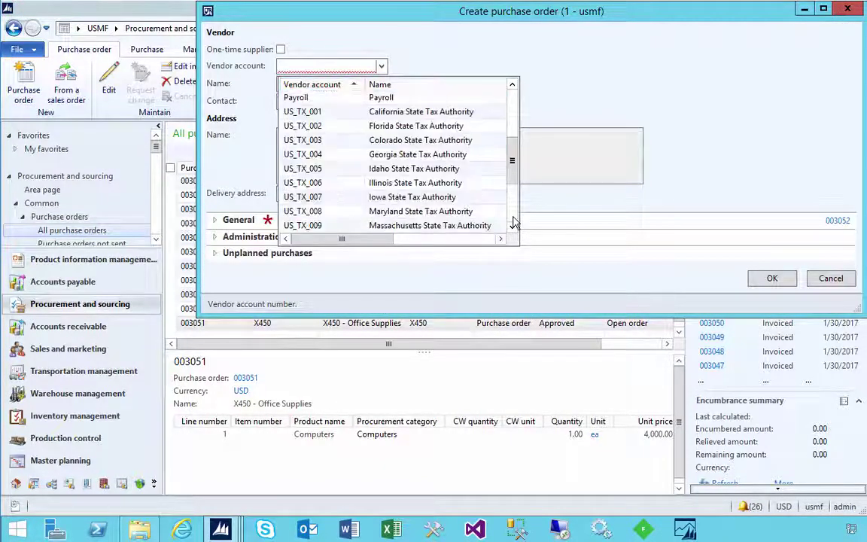
pyautogui.scroll(-6, 515, 223)
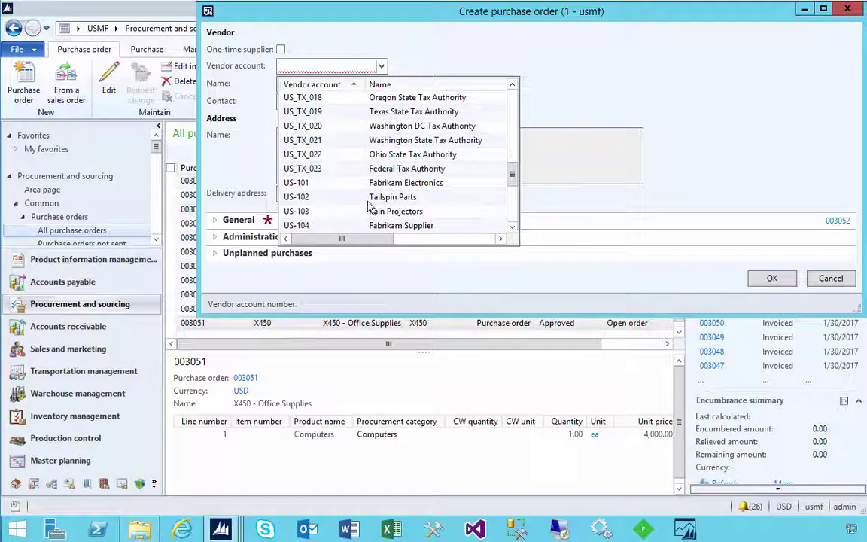
pyautogui.click(321, 197)
# - Set the new purchase order's site to 2 and warehouse to 21, and create the order
pyautogui.click(215, 219)
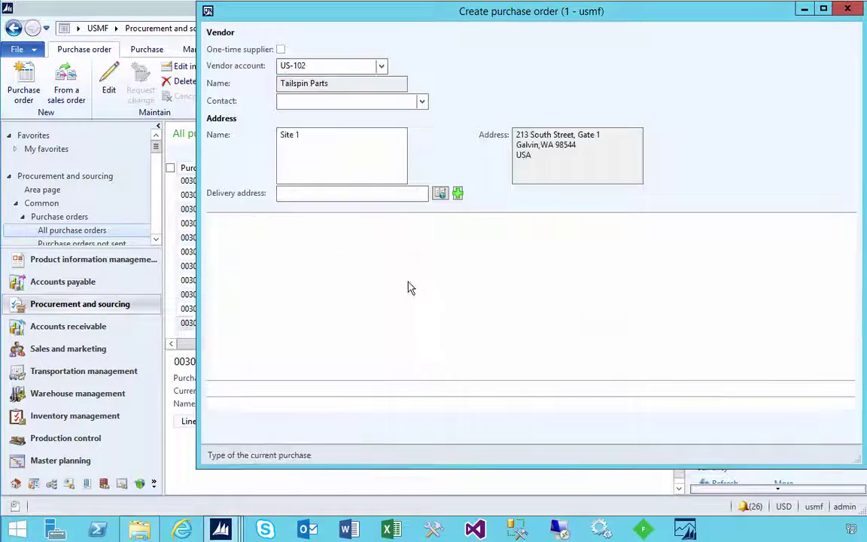
pyautogui.click(516, 294)
pyautogui.write('2')
pyautogui.press('Tab')
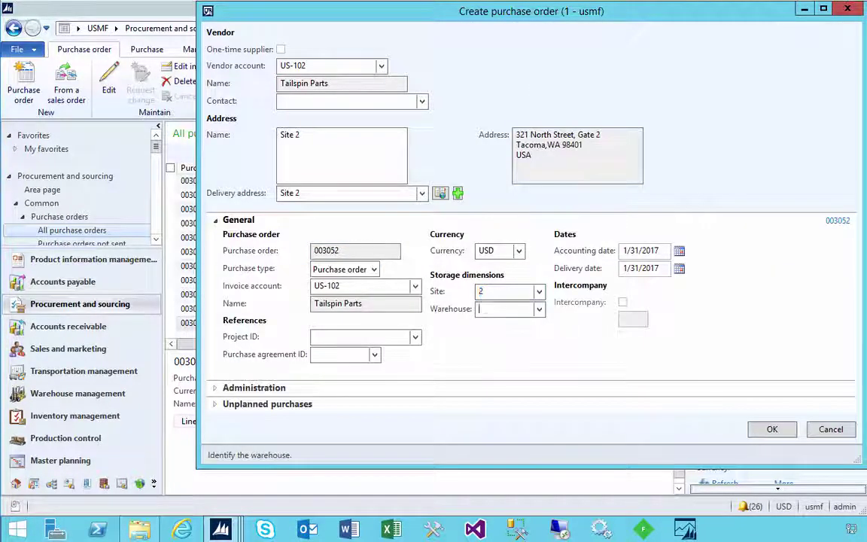
pyautogui.write('21')
pyautogui.click(767, 430)
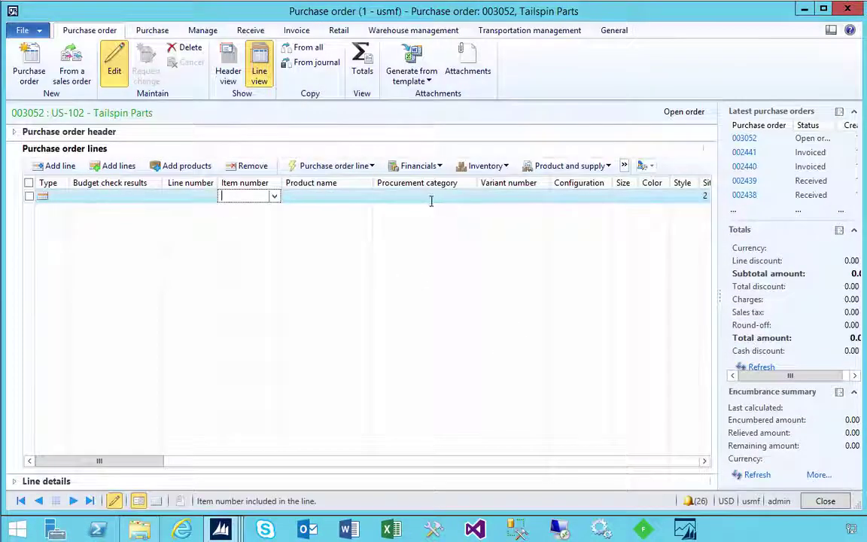
# - Assign the Snow Clearing procurement category under WORKPLACE SERVICES to the purchase order line
pyautogui.click(432, 200)
pyautogui.click(468, 196)
pyautogui.scroll(-1, 445, 331)
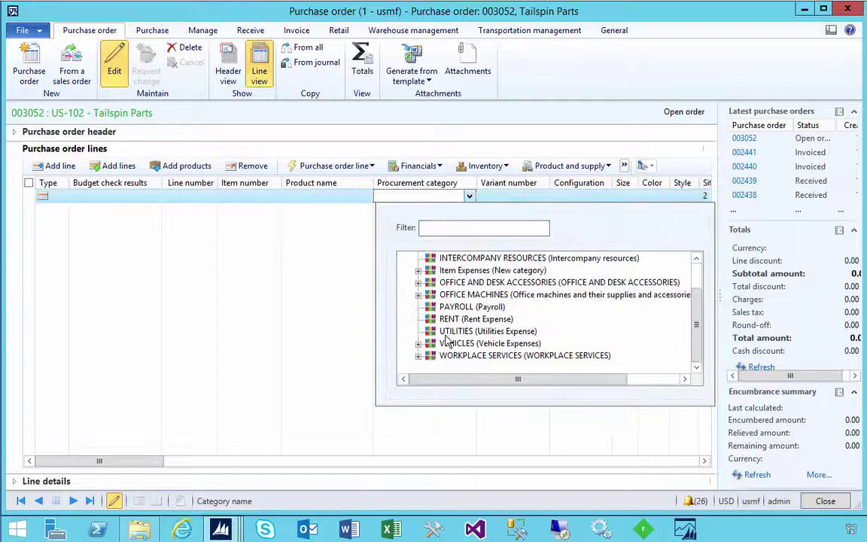
pyautogui.click(418, 355)
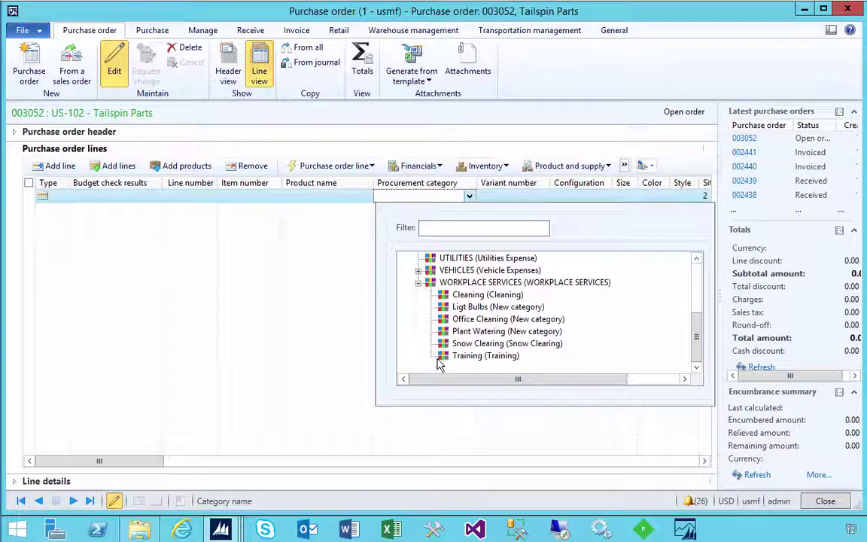
pyautogui.click(464, 348)
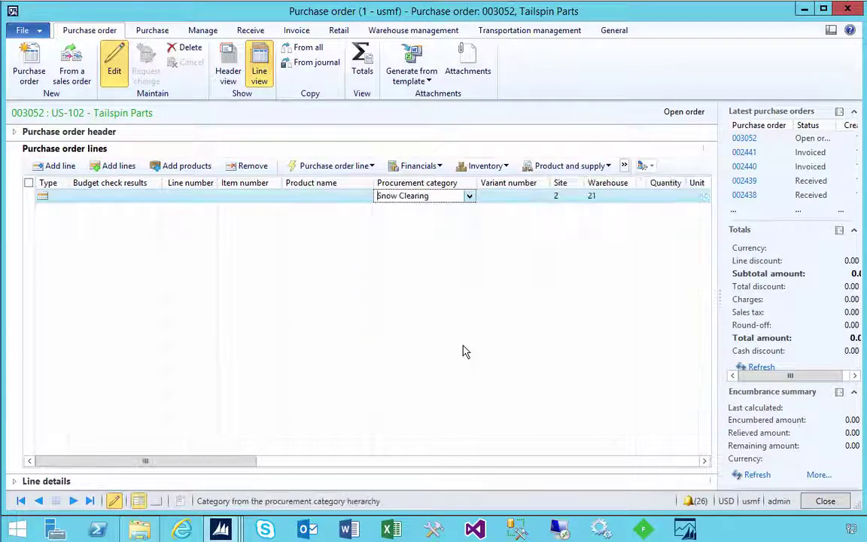
# - Set the Snow Clearing line to quantity 1, unit ea and unit price 150, and save it
pyautogui.press('Tab')
pyautogui.press('Tab')
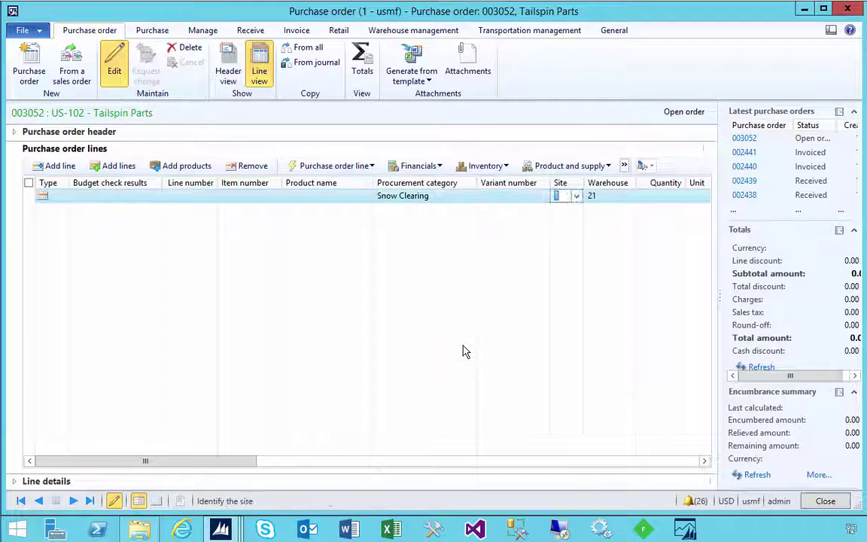
pyautogui.press('Tab')
pyautogui.press('Tab')
pyautogui.write('1')
pyautogui.press('Tab')
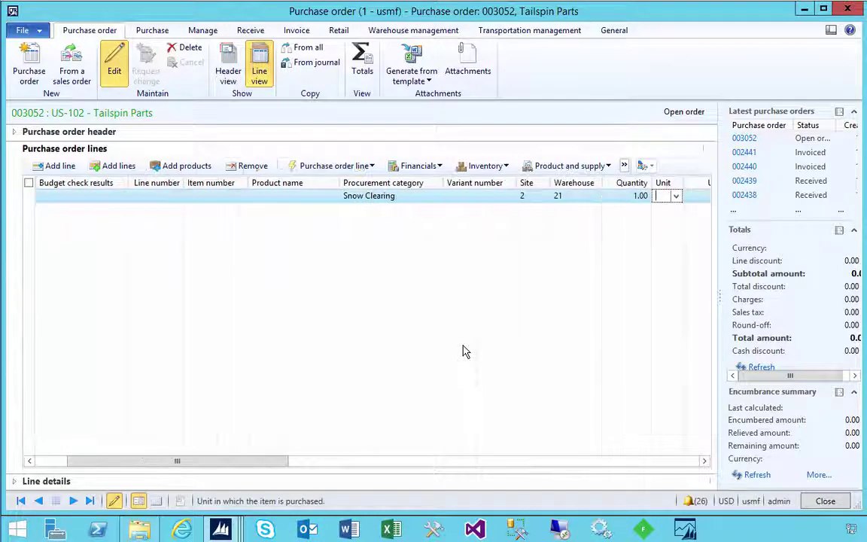
pyautogui.write('ea')
pyautogui.press('Tab')
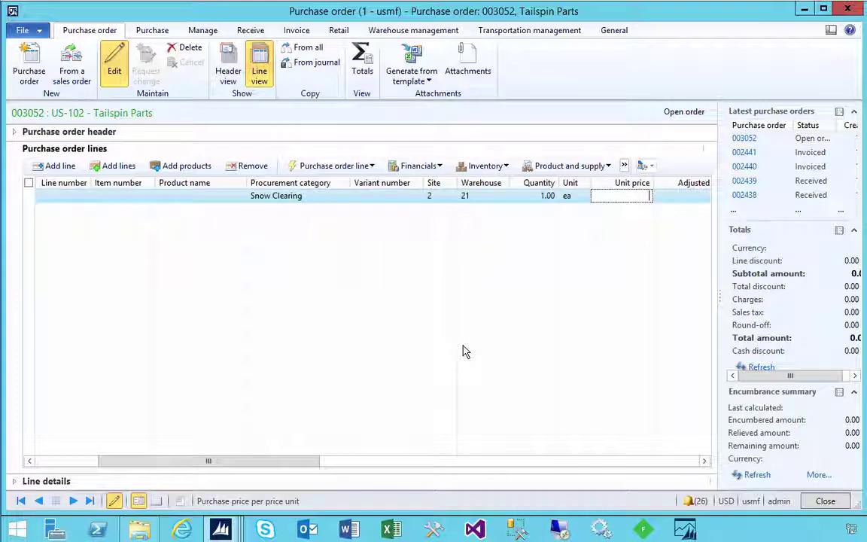
pyautogui.write('150')
pyautogui.hotkey('ctrl', 's')
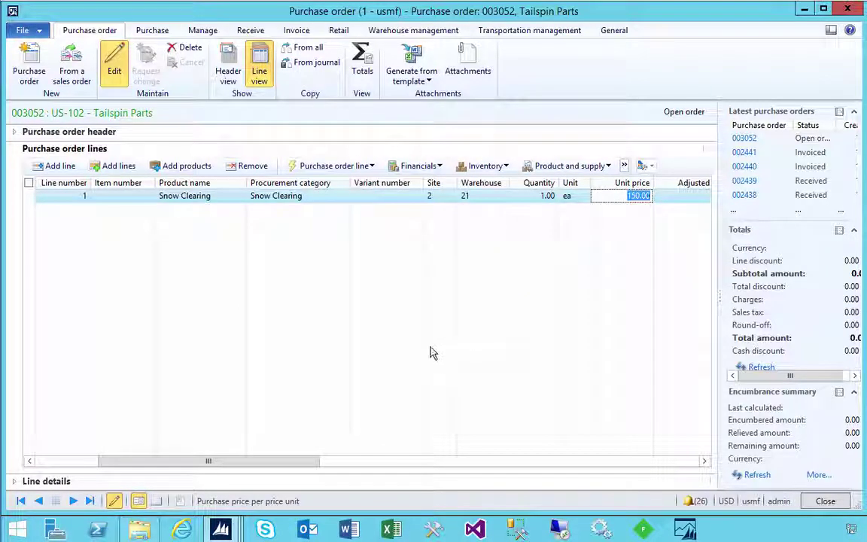
# - Set cost center 009 Service Operations in the purchase order line's financial dimensions
pyautogui.click(15, 482)
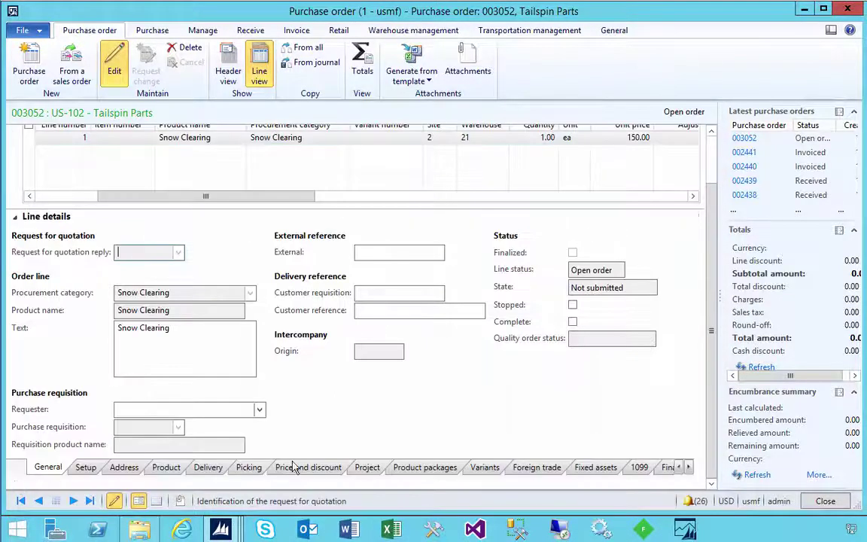
pyautogui.click(688, 467)
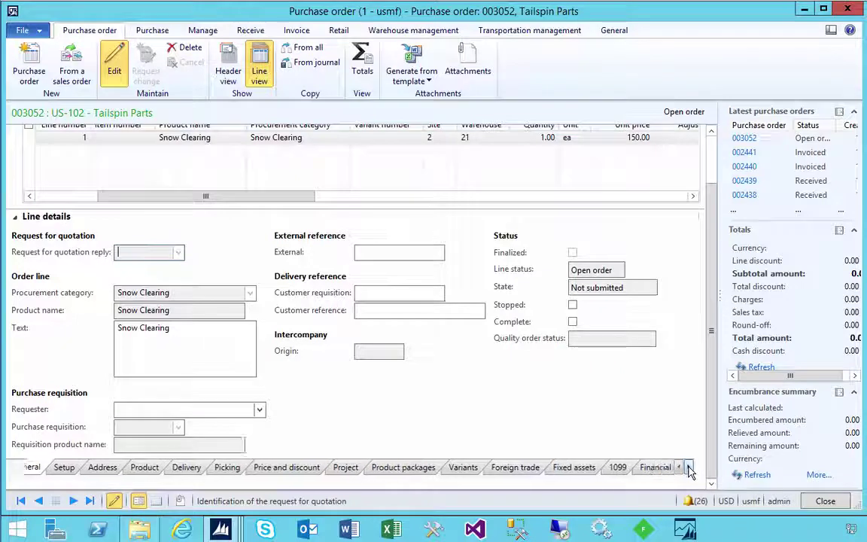
pyautogui.click(690, 467)
pyautogui.click(689, 467)
pyautogui.click(596, 467)
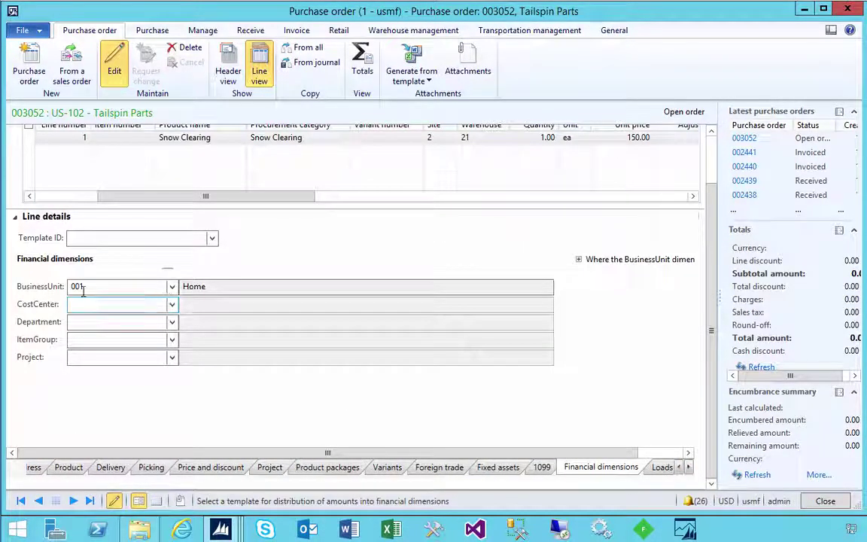
pyautogui.click(172, 304)
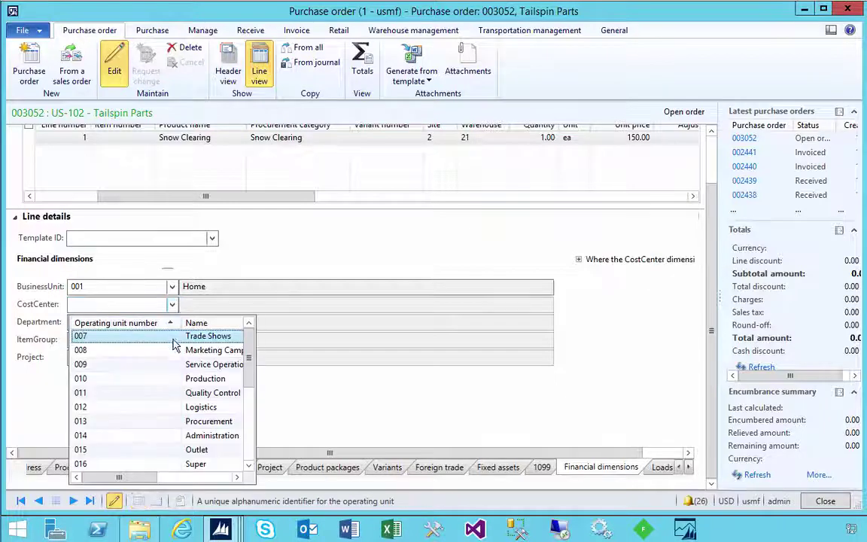
pyautogui.click(124, 364)
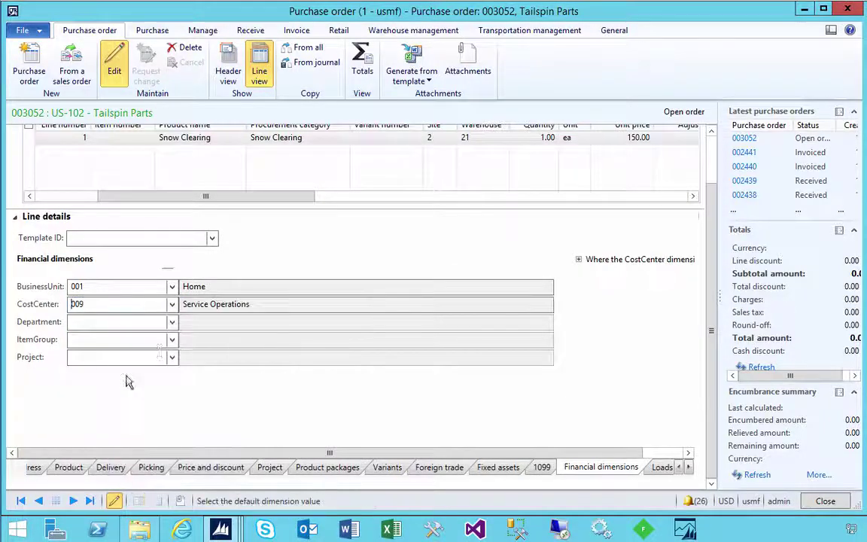
# - Set department 023 Operations and item group X1 in the line's financial dimensions
pyautogui.click(171, 323)
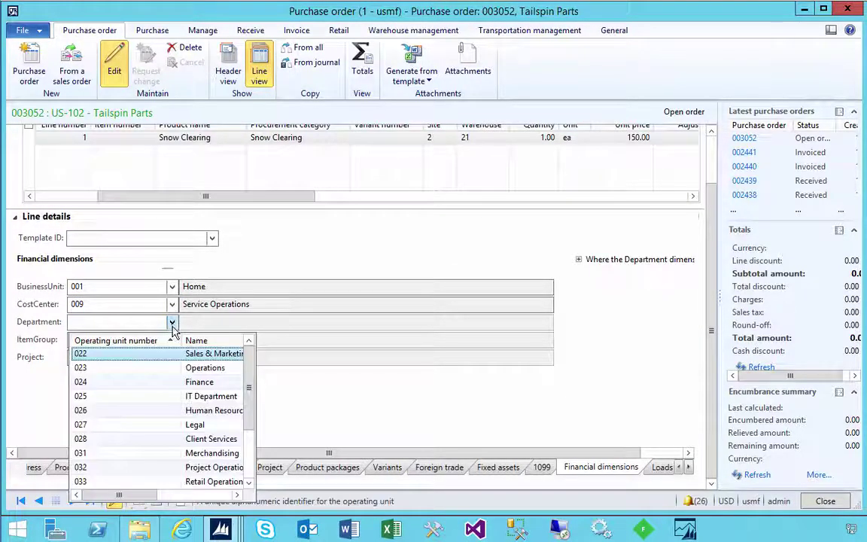
pyautogui.click(100, 368)
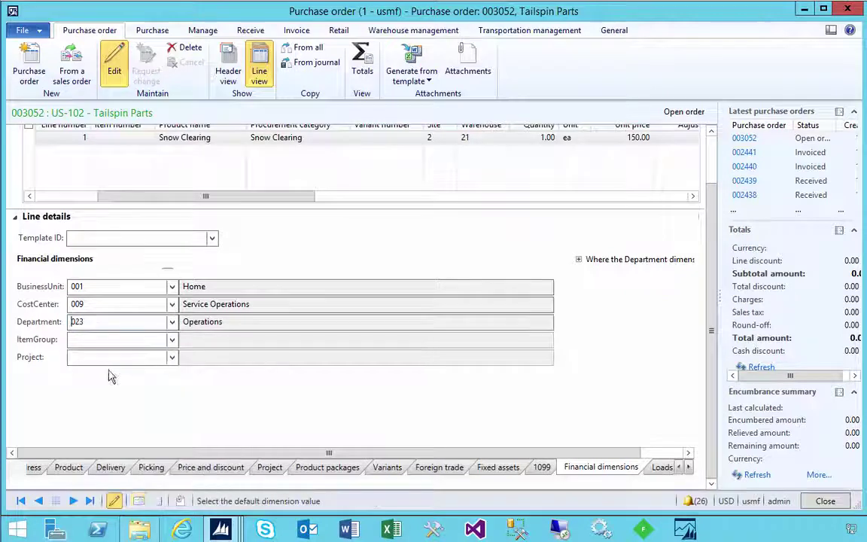
pyautogui.click(171, 341)
pyautogui.click(81, 283)
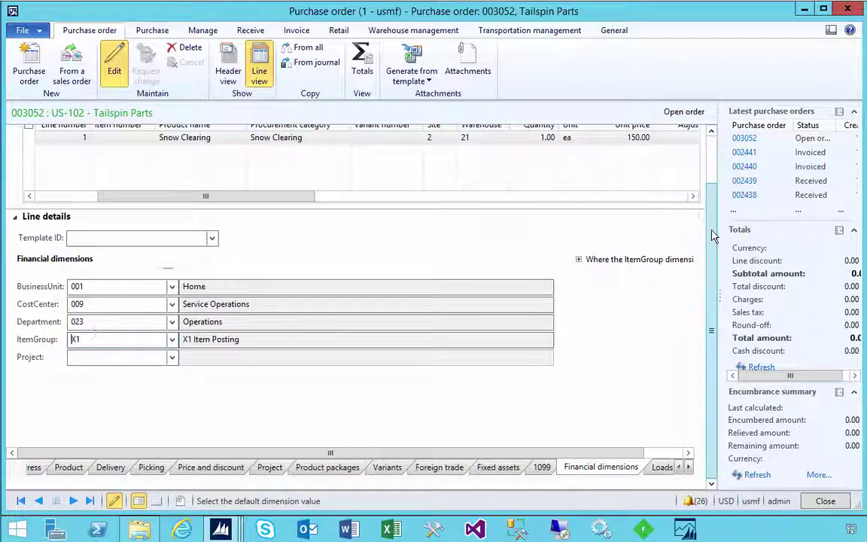
# - Review the ledger account in the Snow Clearing line's accounting distributions and close them
pyautogui.scroll(2, 710, 181)
pyautogui.click(377, 196)
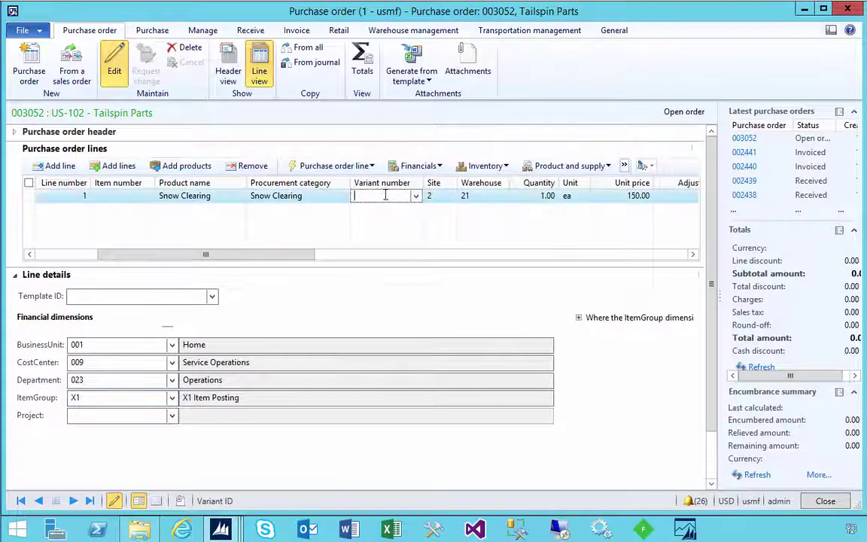
pyautogui.click(402, 168)
pyautogui.click(412, 199)
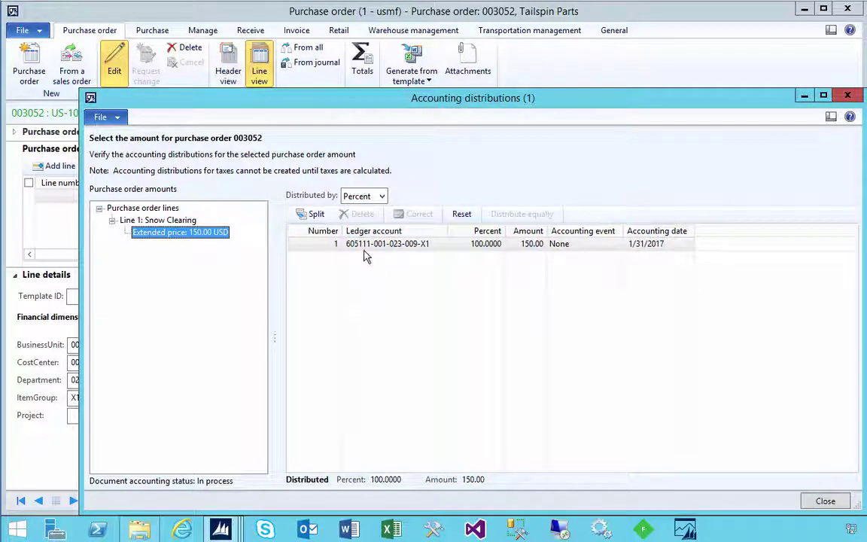
pyautogui.moveTo(366, 248)
pyautogui.moveTo(425, 247)
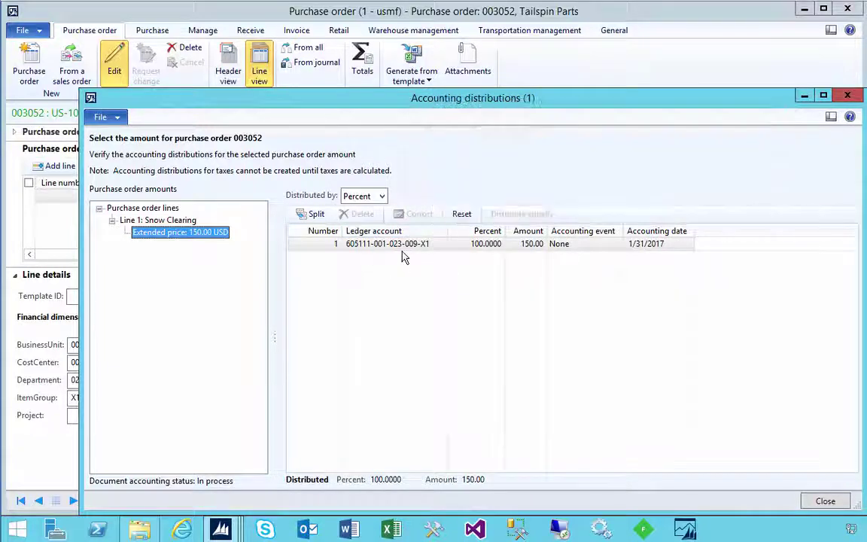
pyautogui.moveTo(403, 255)
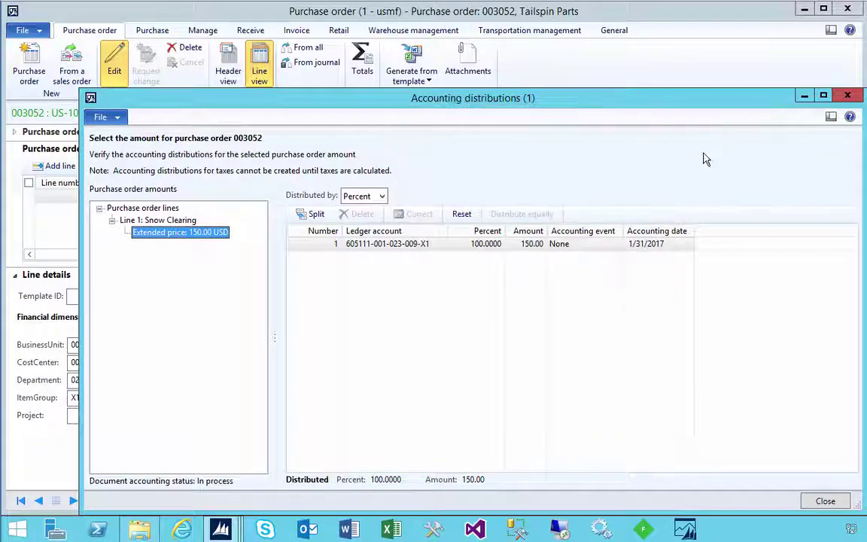
pyautogui.click(847, 96)
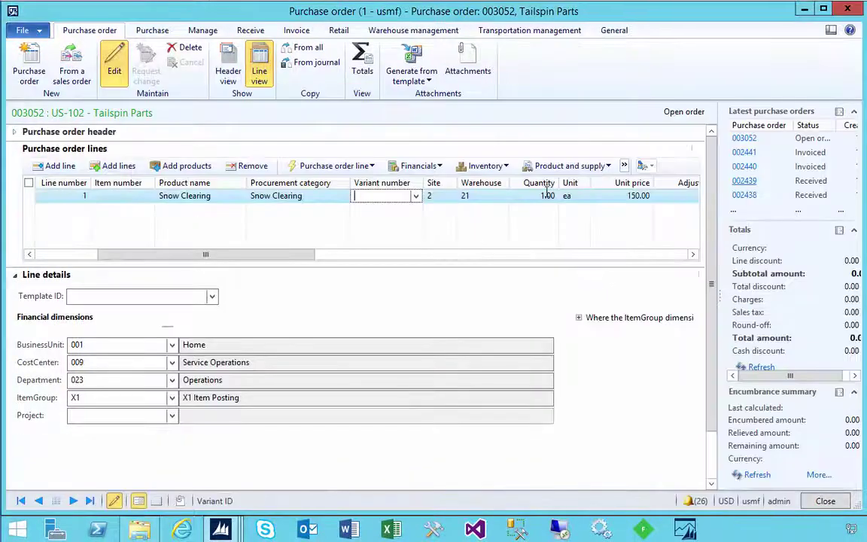
# - Perform budget checking on the Snow Clearing line and view its budget check result and net amount
pyautogui.click(419, 167)
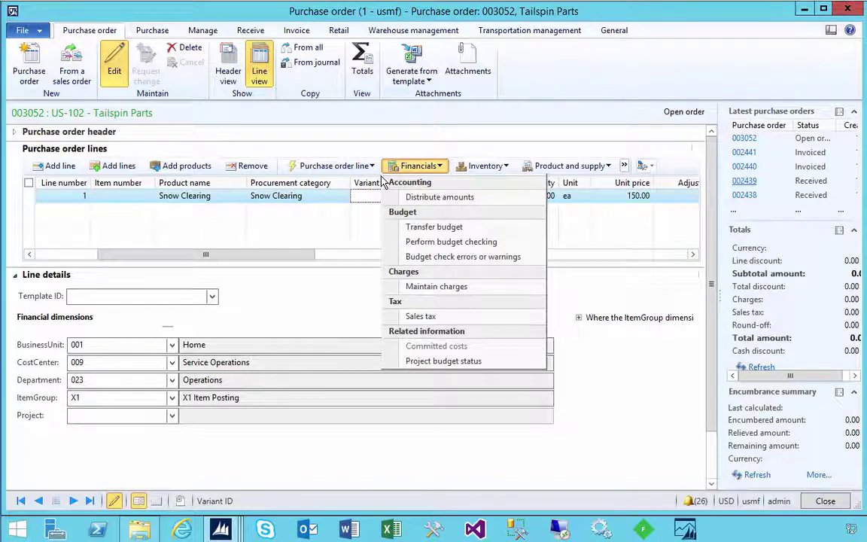
pyautogui.click(430, 243)
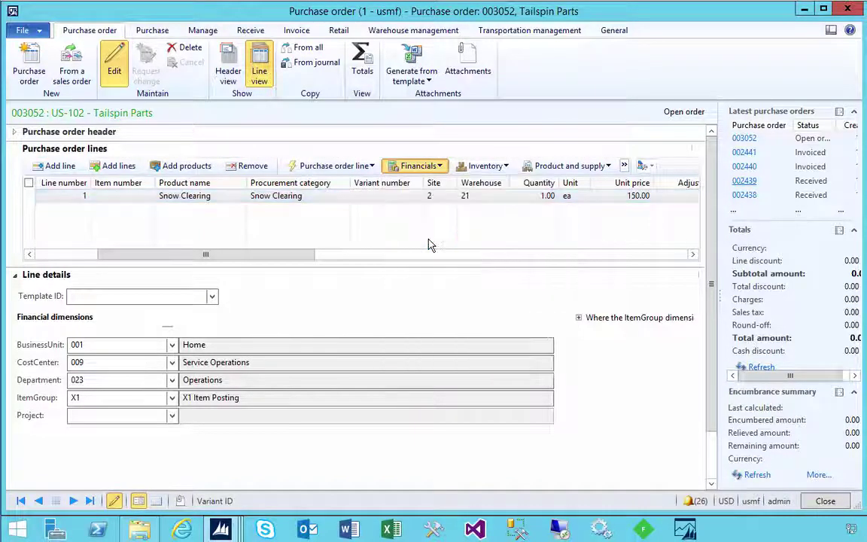
pyautogui.moveTo(301, 256); pyautogui.dragTo(213, 265)
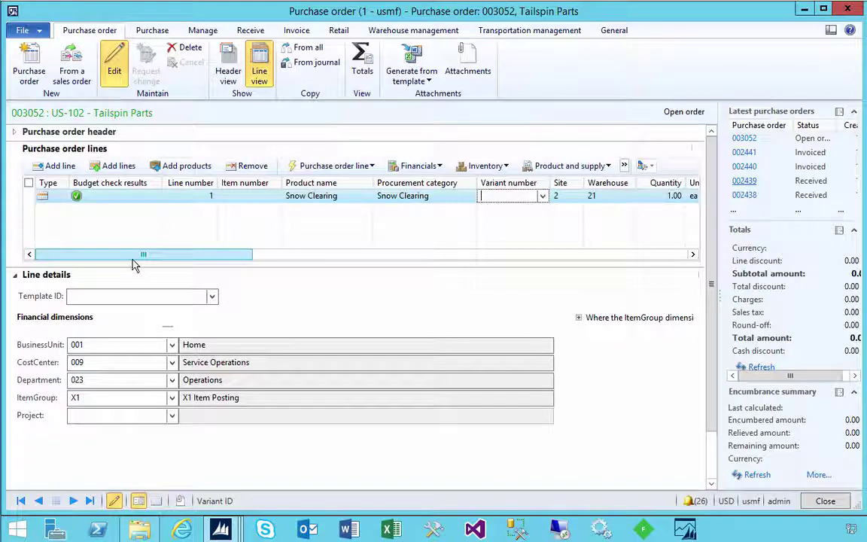
pyautogui.moveTo(136, 261); pyautogui.dragTo(329, 263)
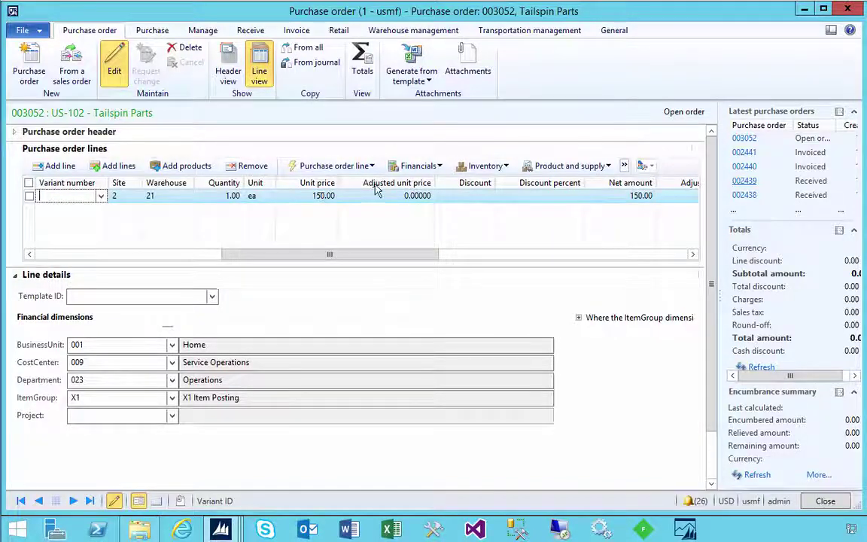
# - Open the budget check errors or warnings for the Snow Clearing purchase order line
pyautogui.click(416, 167)
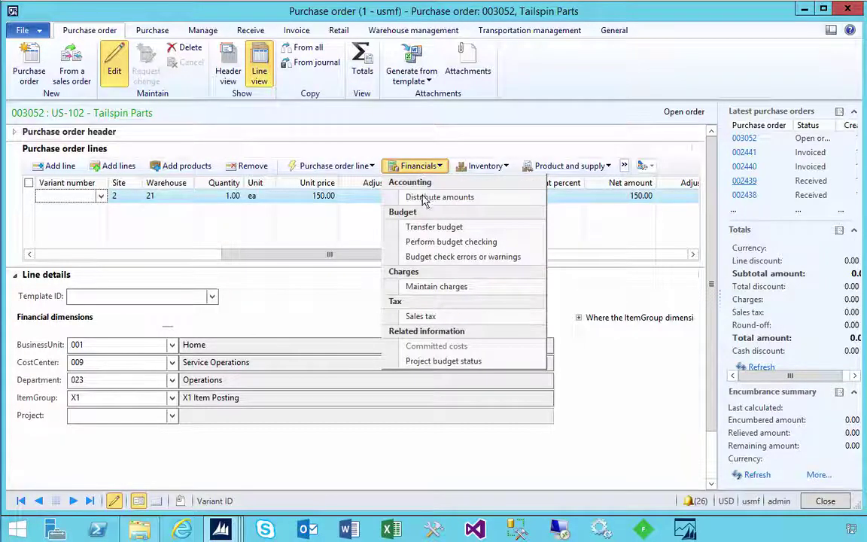
pyautogui.click(452, 258)
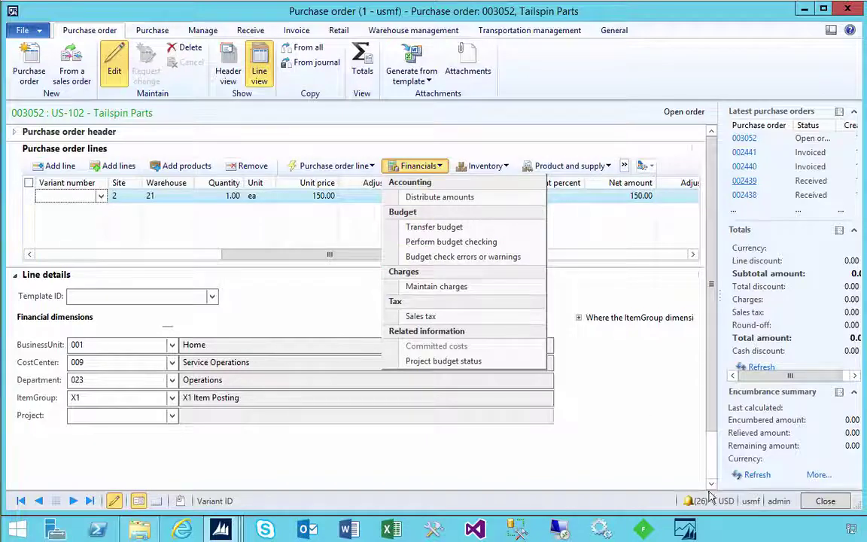
pyautogui.click(452, 259)
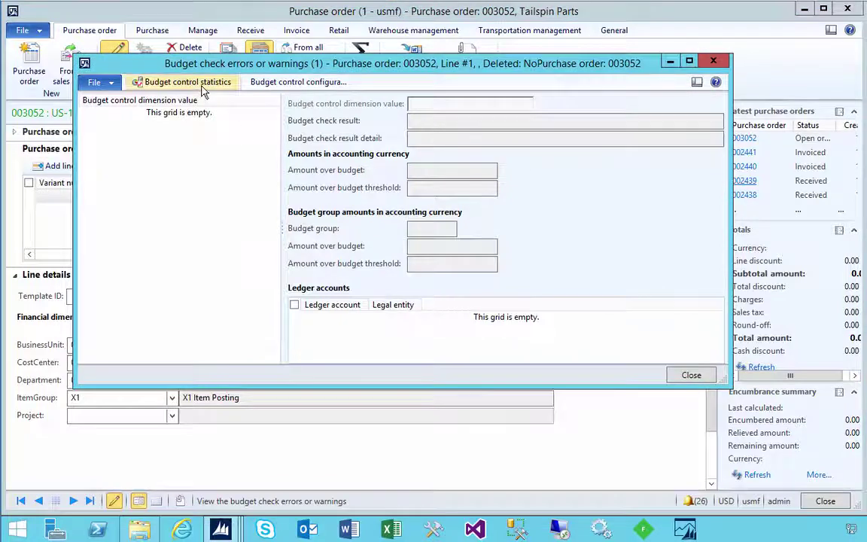
# - Review the budget control statistics for budget cycle FY2017 and dimension values 001-023, then close them and the budget check errors form
pyautogui.click(184, 82)
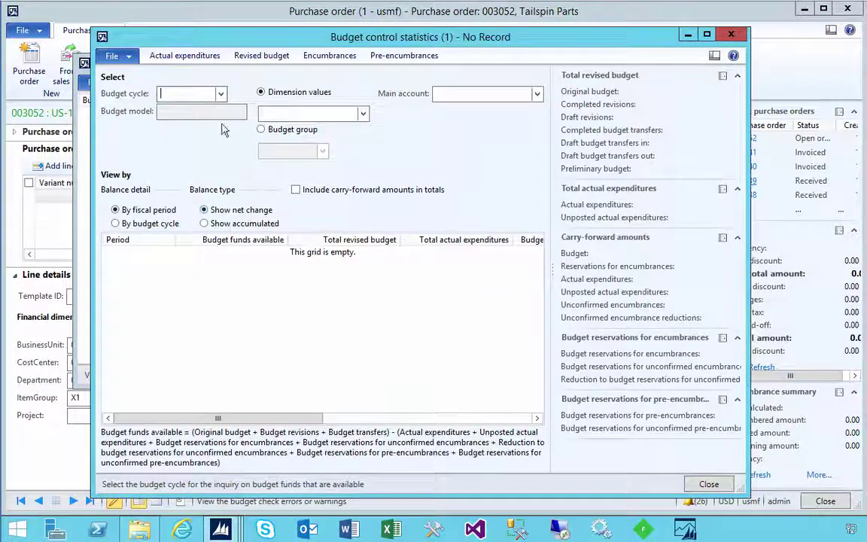
pyautogui.click(221, 97)
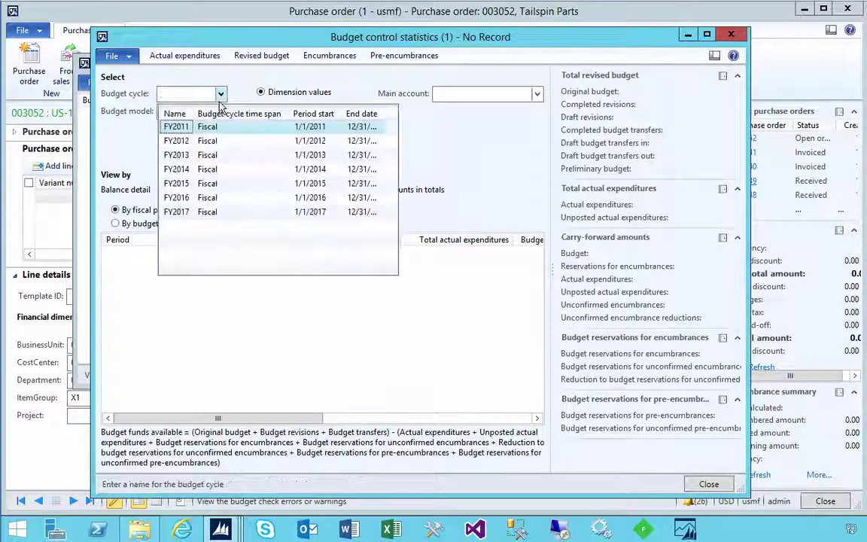
pyautogui.click(187, 212)
pyautogui.click(358, 114)
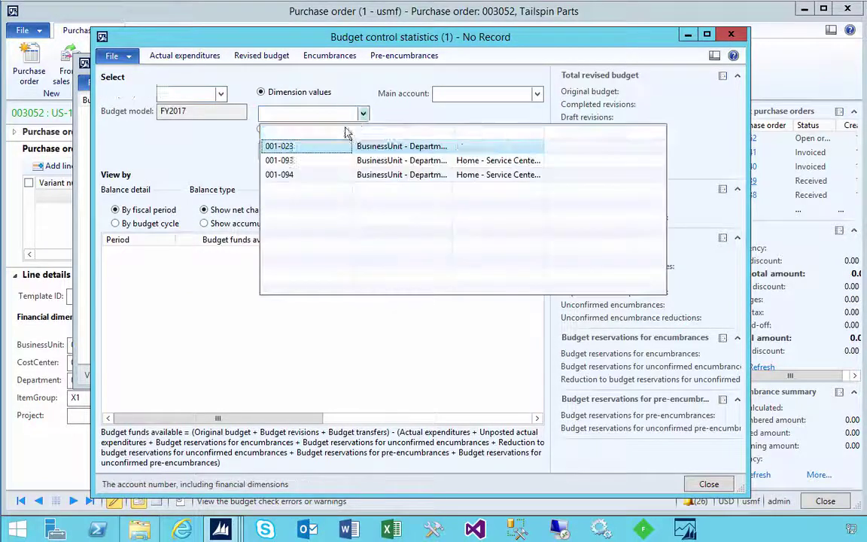
pyautogui.click(278, 148)
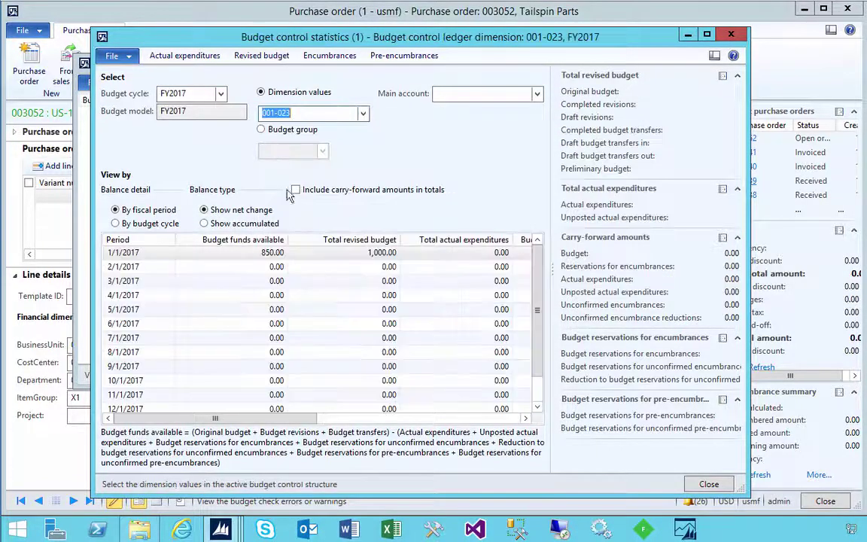
pyautogui.click(362, 258)
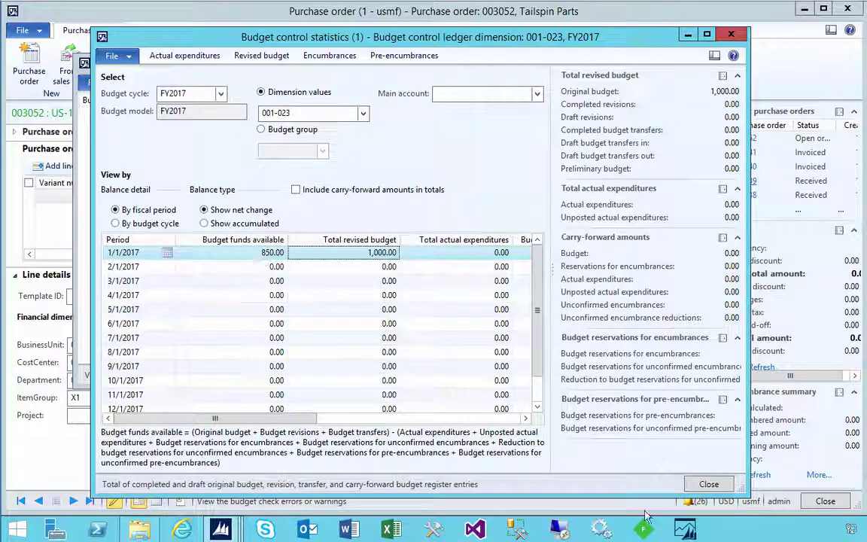
pyautogui.click(708, 483)
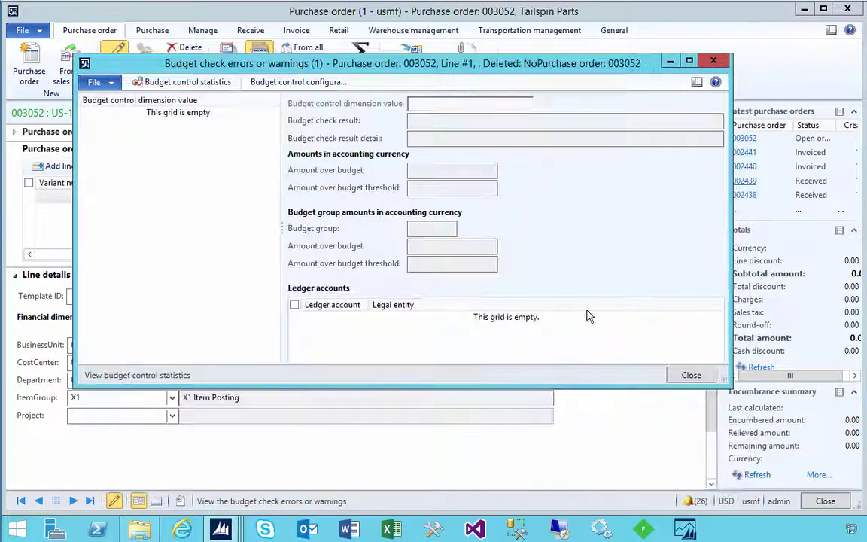
pyautogui.press('Escape')
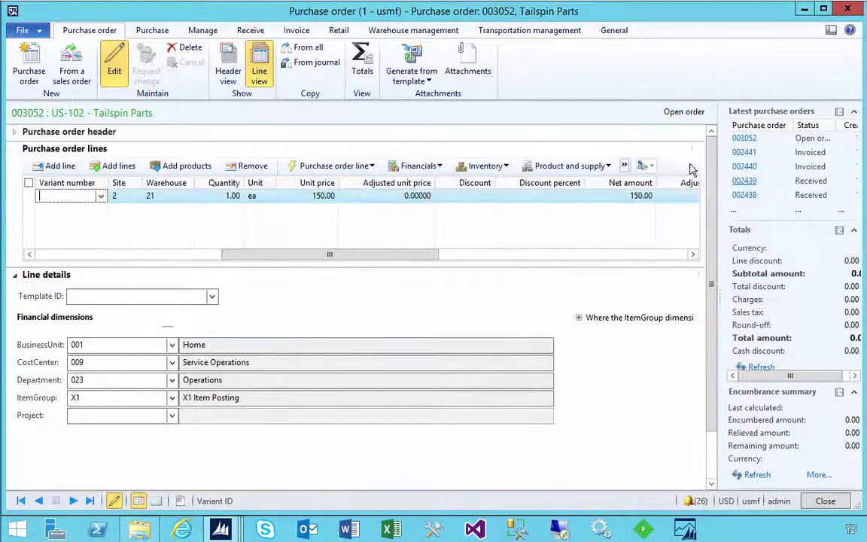
# - Set the Snow Clearing line's net amount to 2,000
pyautogui.click(598, 195)
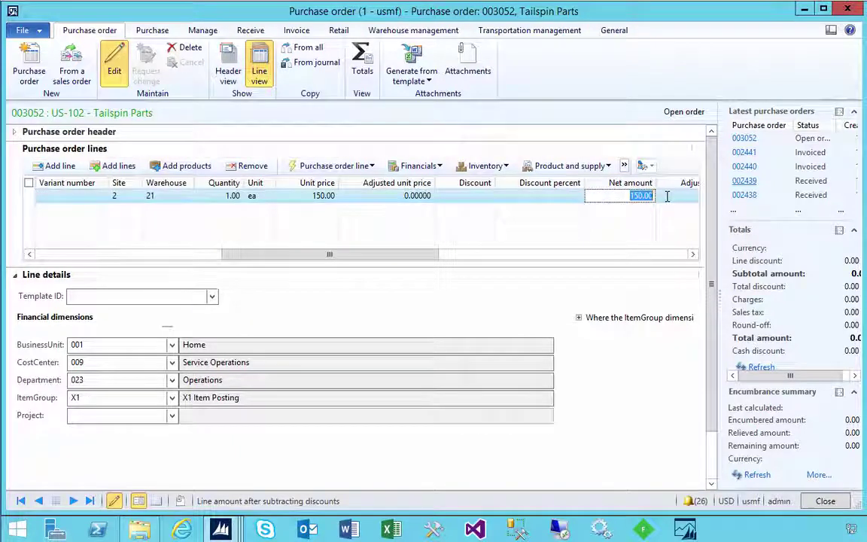
pyautogui.write('2,00')
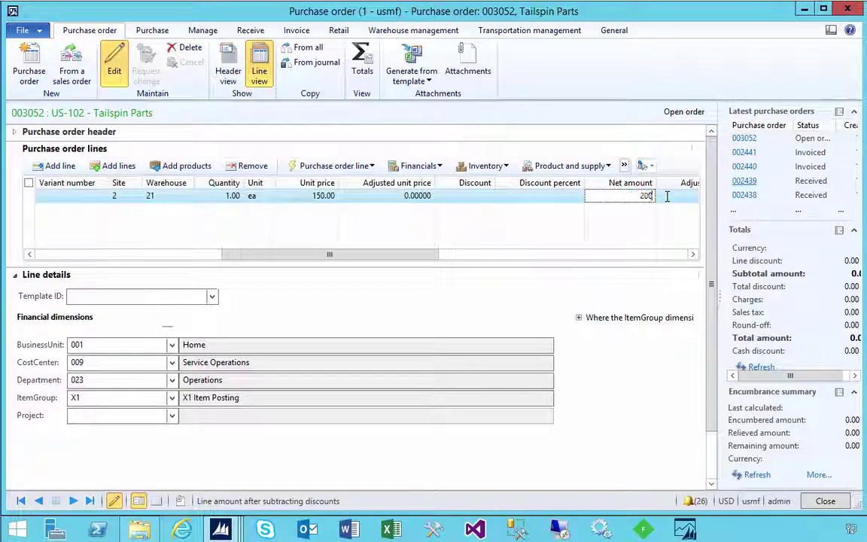
pyautogui.write('0')
pyautogui.press('Tab')
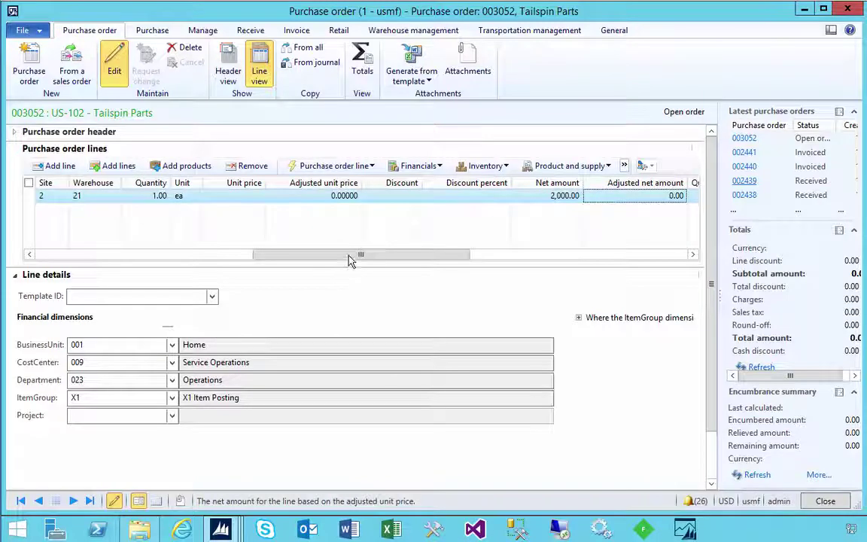
# - Perform budget checking on the Snow Clearing line again, read each resulting message and close the message log
pyautogui.moveTo(350, 260); pyautogui.dragTo(106, 271)
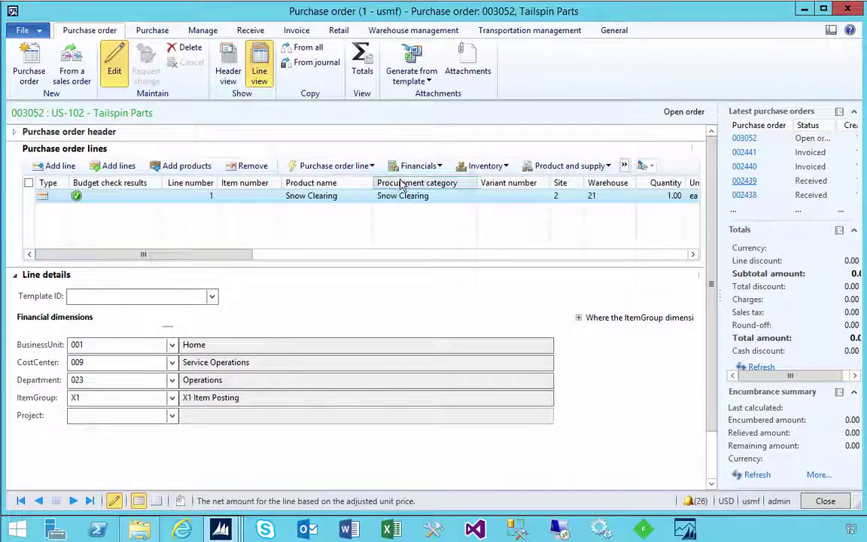
pyautogui.click(418, 166)
pyautogui.click(447, 240)
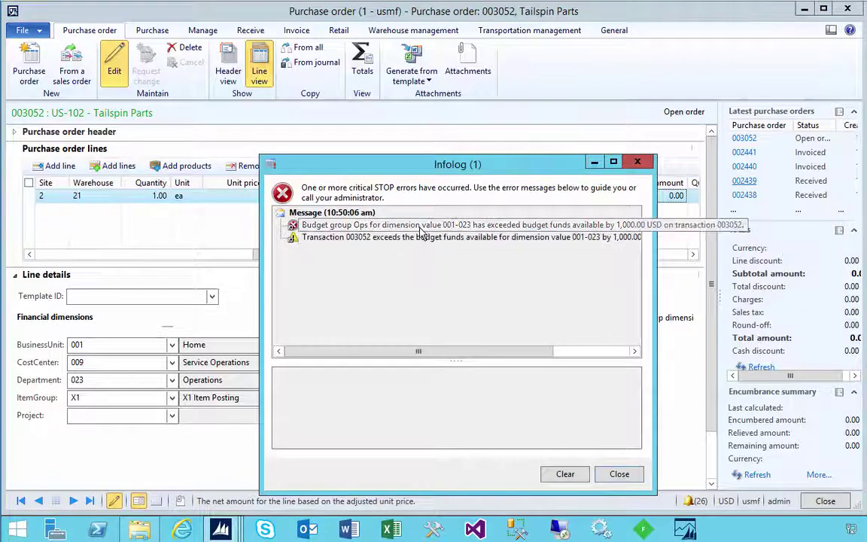
pyautogui.click(421, 225)
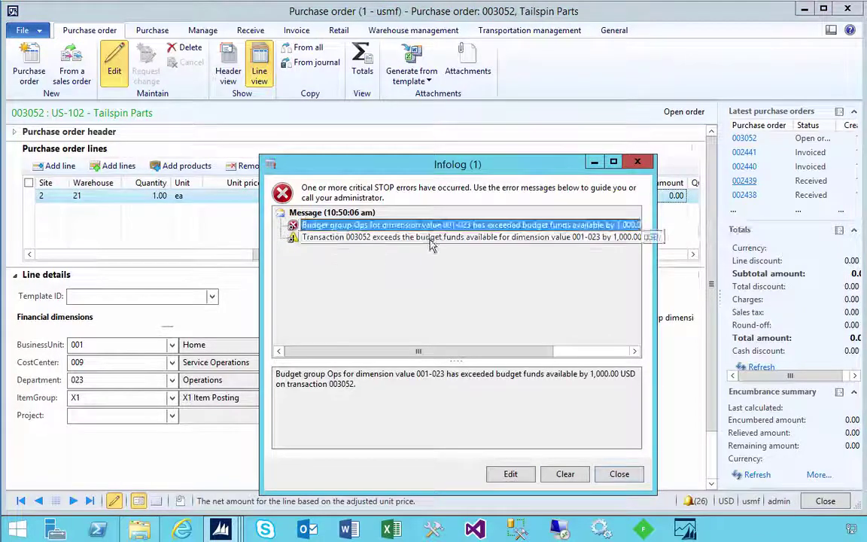
pyautogui.click(374, 238)
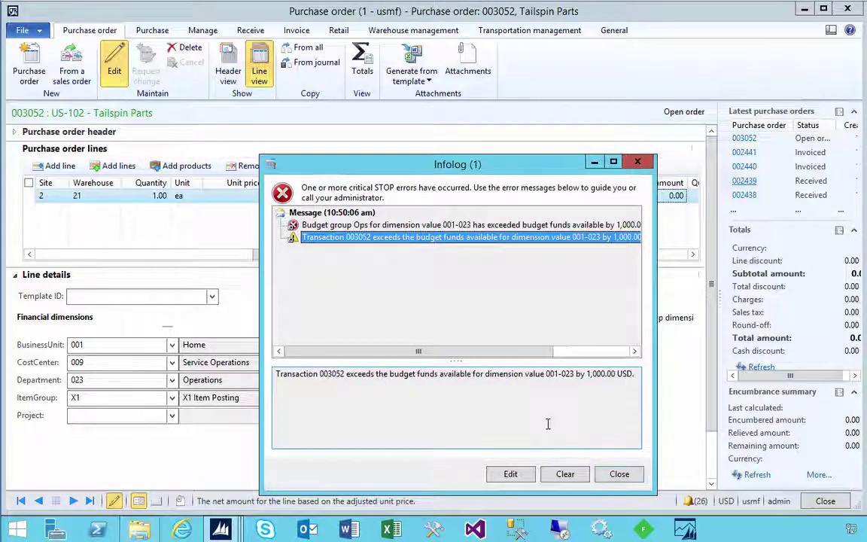
pyautogui.click(616, 476)
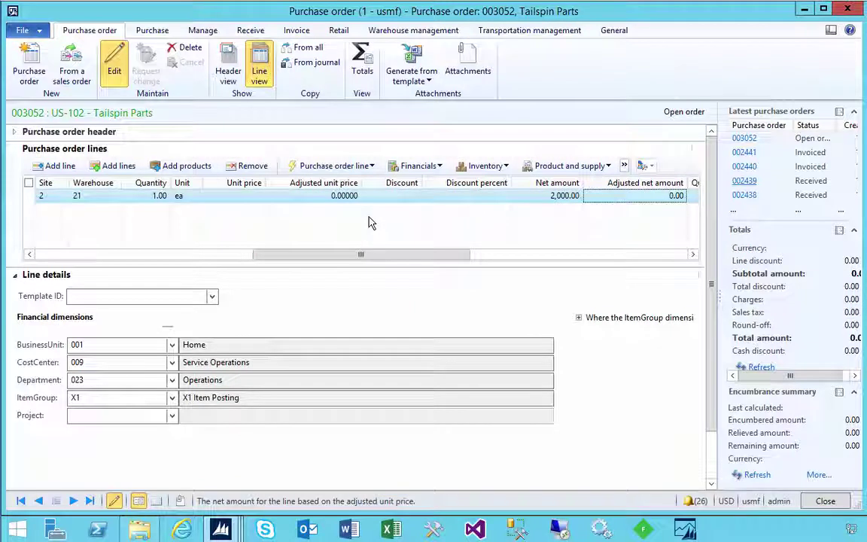